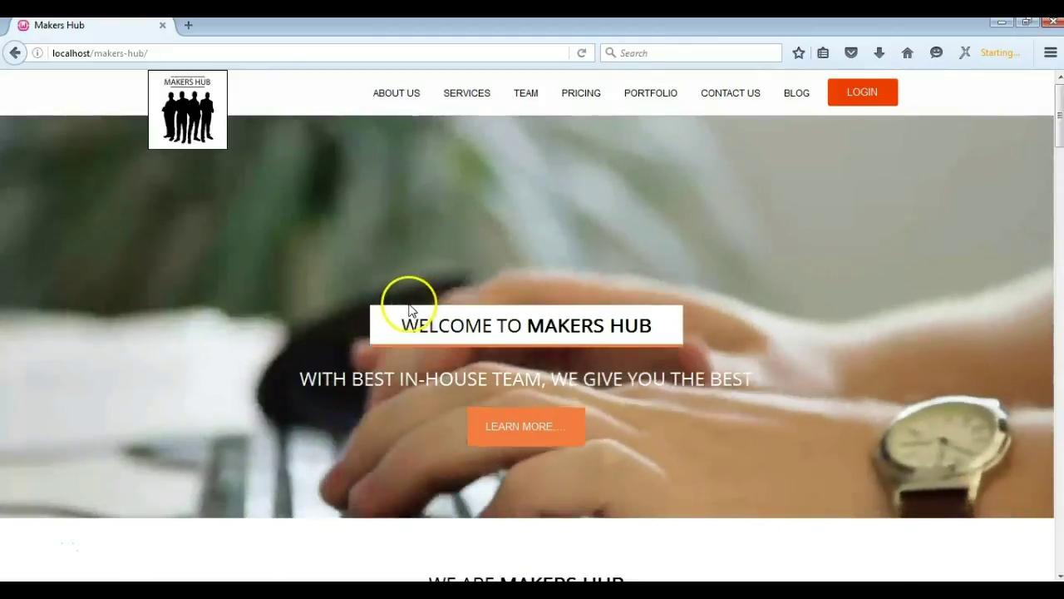
- In the Firefox preview, jump to About Us, Services, Team, then back to About Us to watch smooth scrolling
left_click(387, 100)
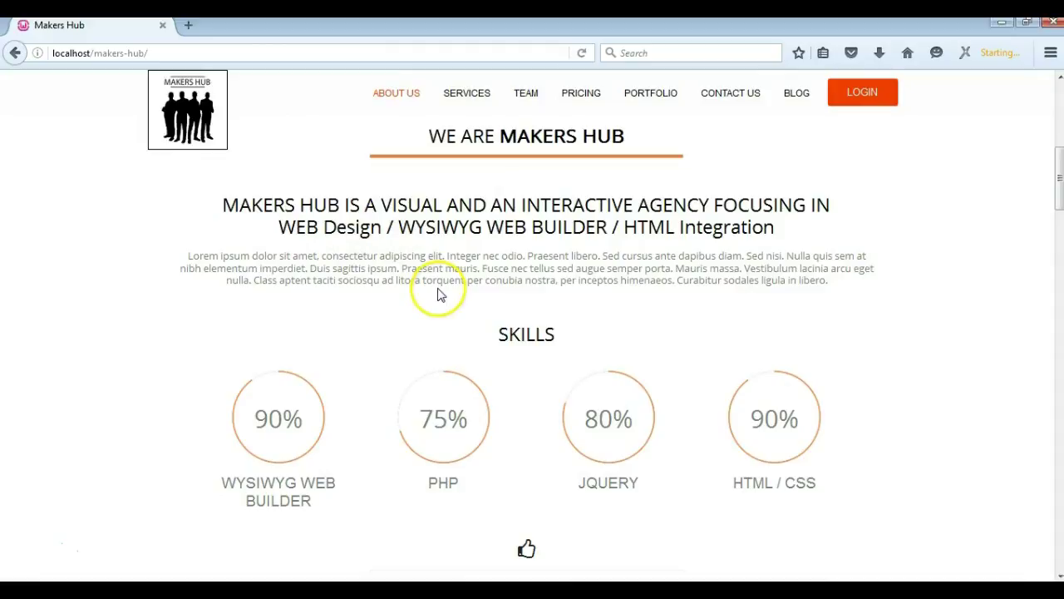
left_click(465, 98)
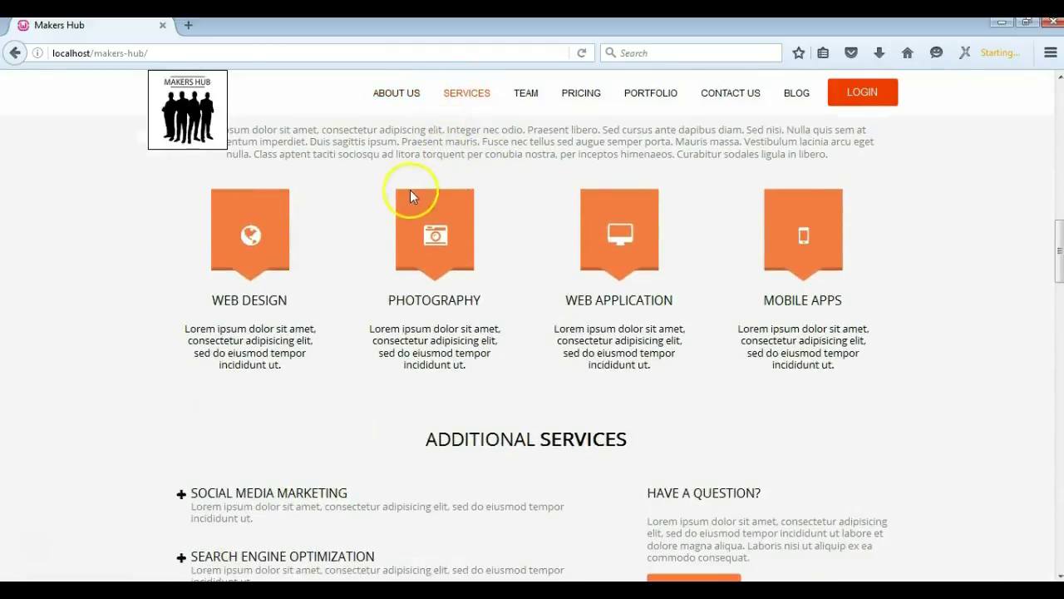
left_click(522, 103)
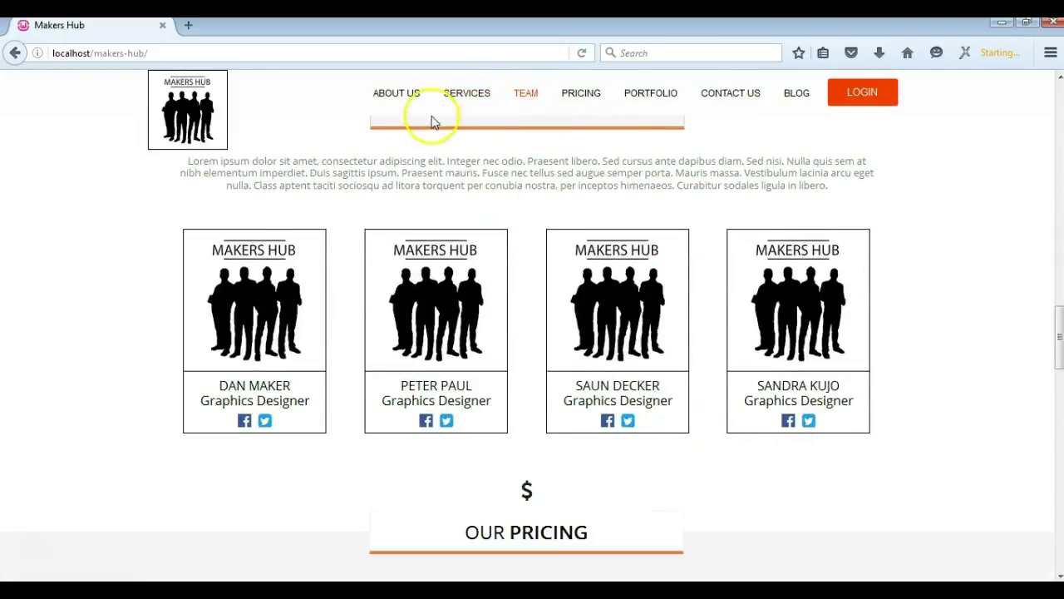
left_click(405, 103)
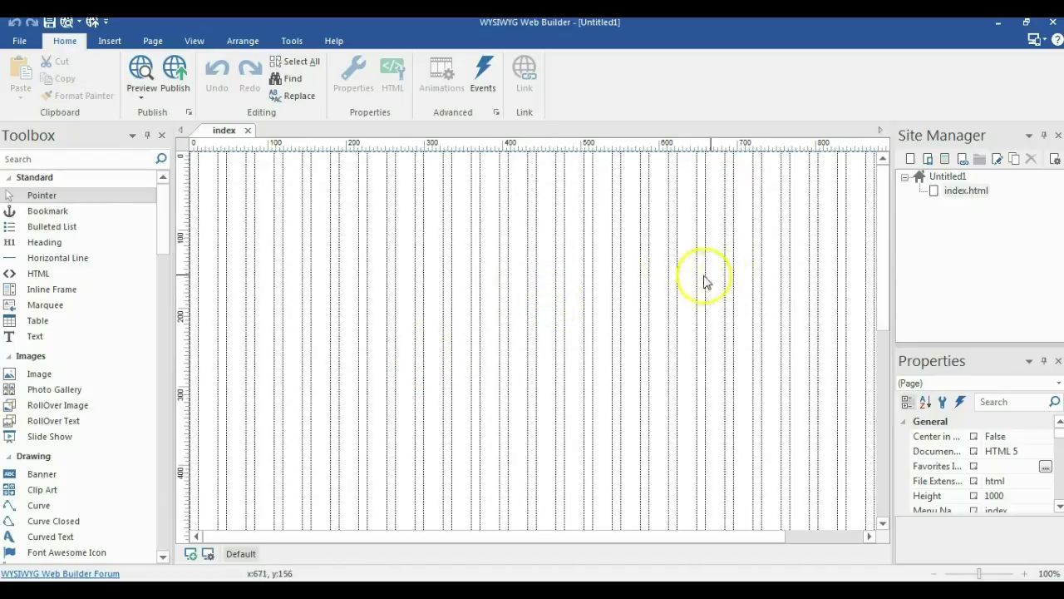
- Pick Layer from the Toolbox and draw a layer across the page
scroll(166, 321, "down", 3)
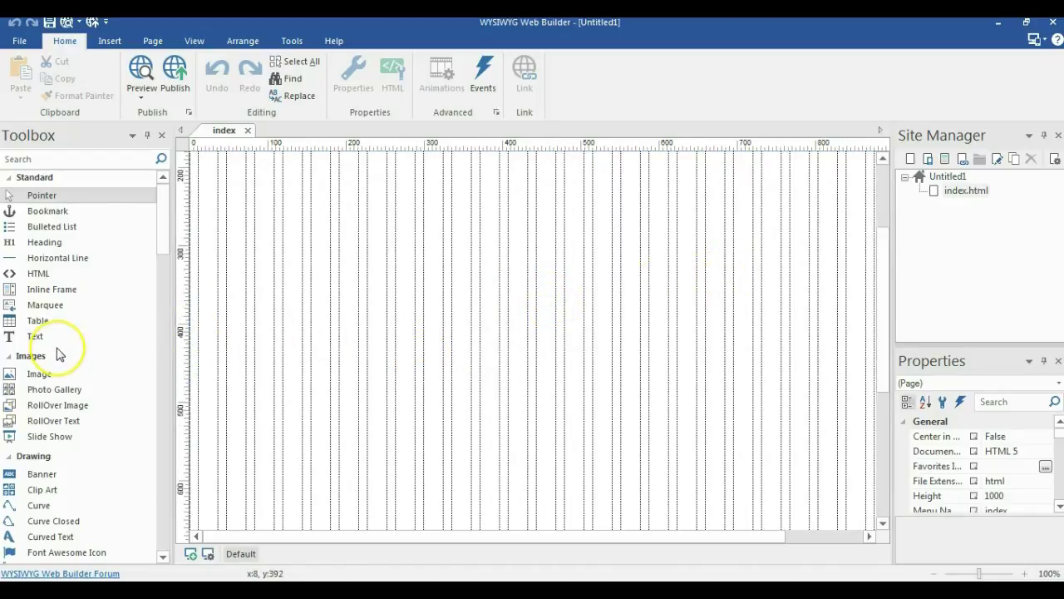
scroll(58, 353, "up", 3)
left_click(224, 335)
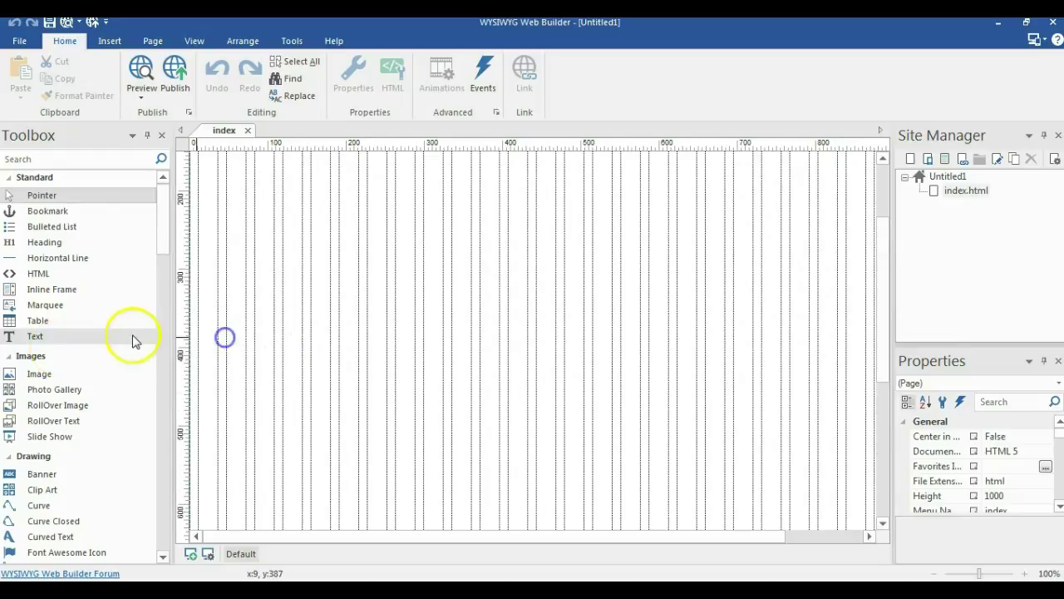
left_click(156, 238)
mouse_move(156, 238)
left_mouse_down()
mouse_move(171, 349)
mouse_move(172, 334)
left_mouse_up()
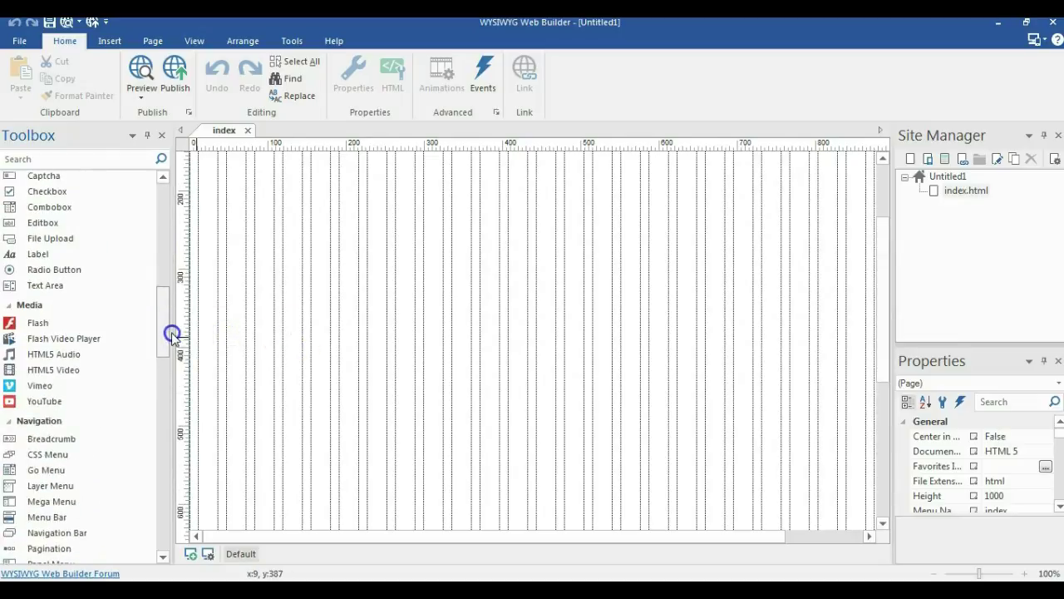
scroll(161, 340, "down", 6)
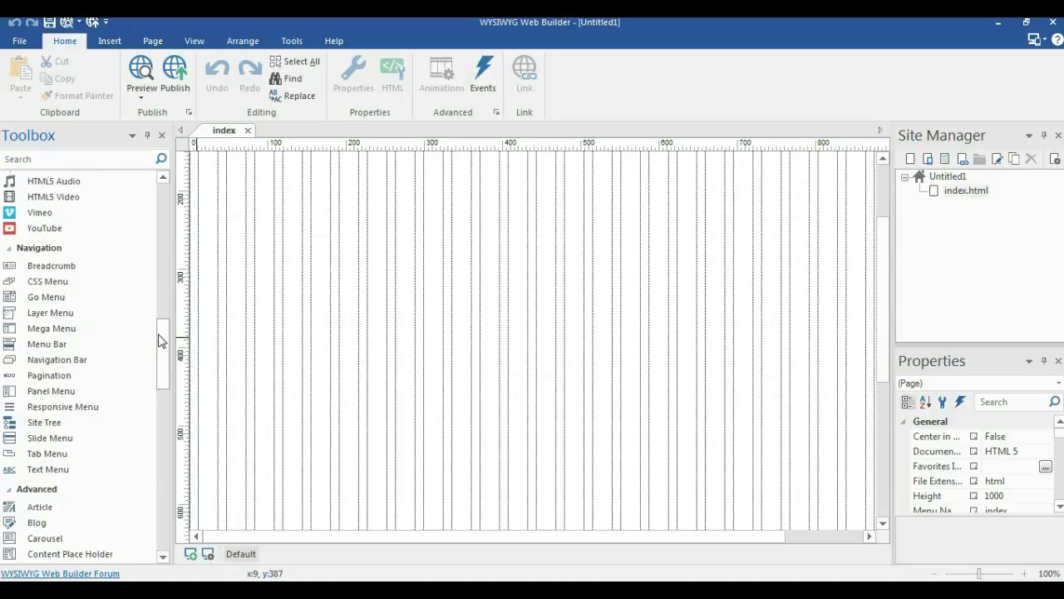
scroll(145, 345, "down", 3)
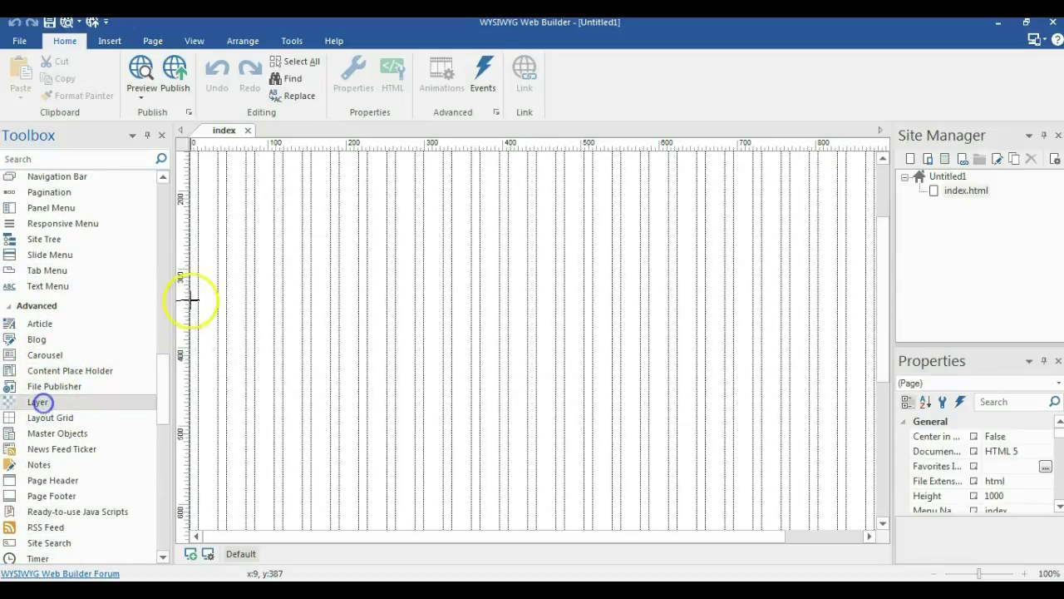
mouse_move(204, 293)
left_mouse_down()
mouse_move(344, 392)
mouse_move(765, 503)
mouse_move(821, 503)
left_mouse_up()
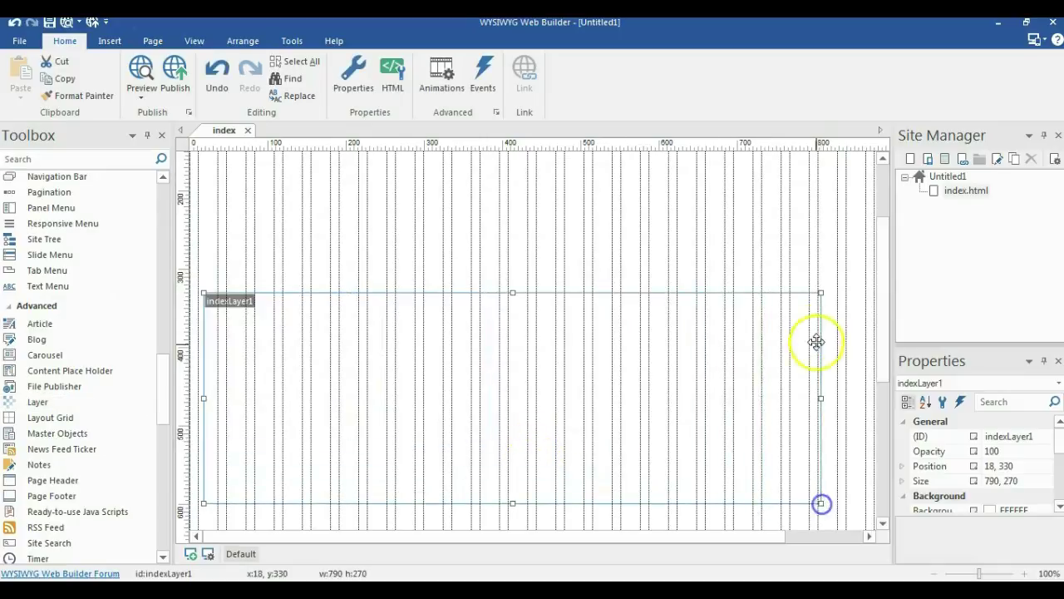
- Move the layer up near the page top, to position 0,146
left_click(823, 268)
scroll(549, 297, "down", 2)
left_click_drag(545, 293, 530, 321)
scroll(530, 299, "down", 1)
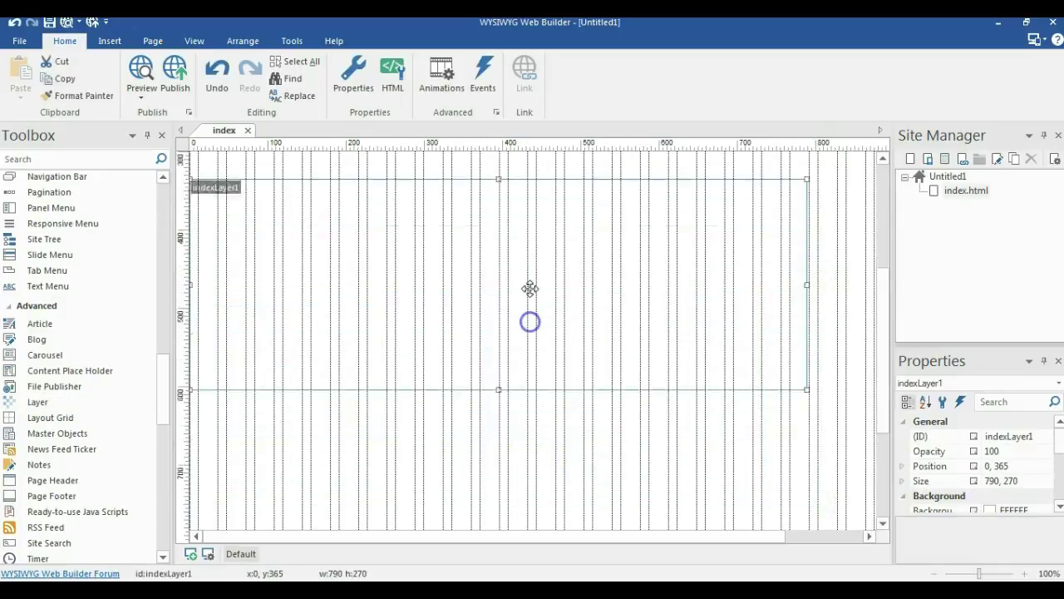
scroll(658, 283, "up", 3)
left_click_drag(554, 444, 513, 280)
scroll(513, 281, "up", 1)
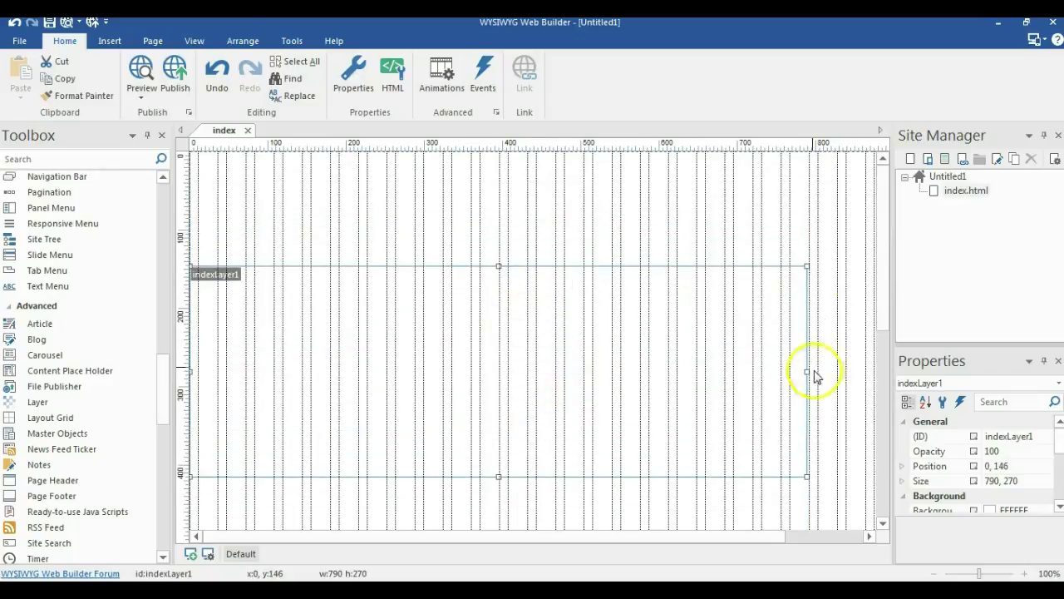
- Collapse the Site Manager and Properties panels and widen the layer to 970 pixels
left_click(1042, 136)
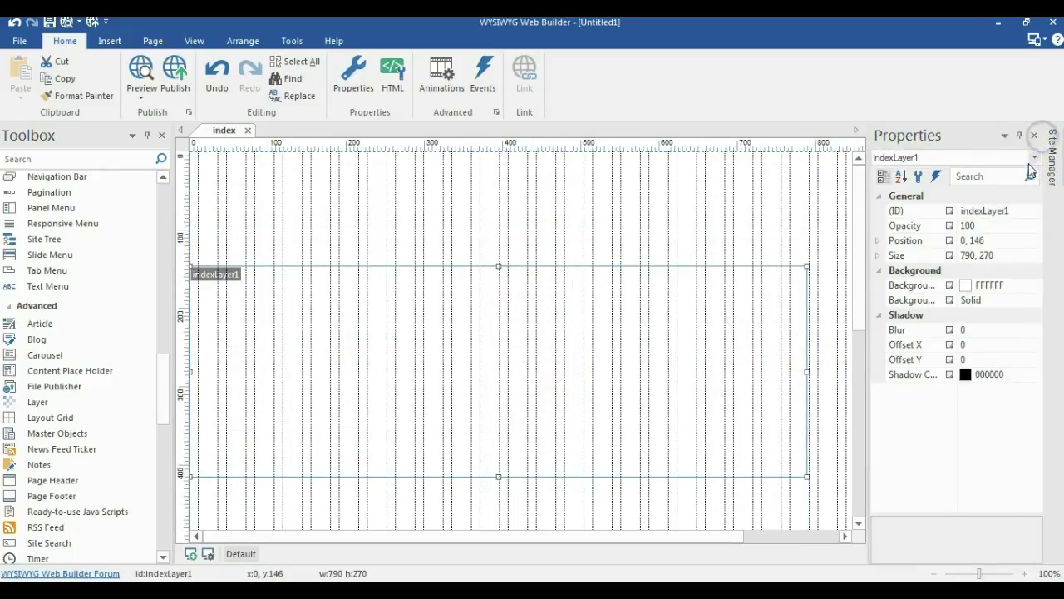
left_click(1017, 135)
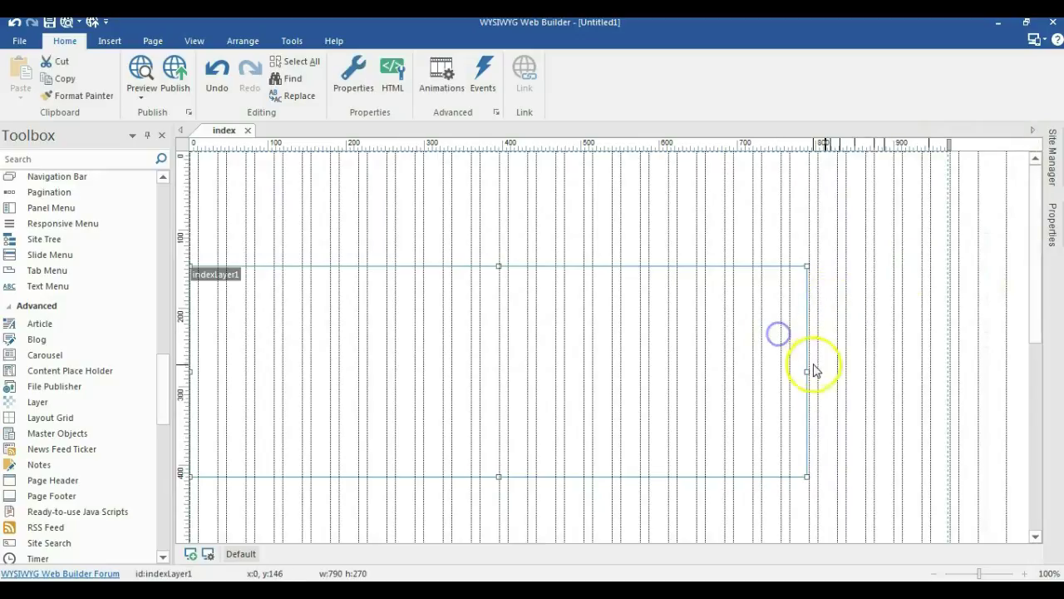
left_click_drag(808, 369, 950, 349)
left_click(865, 207)
- Return the view to 100 percent and add a second layer below the first
scroll(776, 311, "down", 1)
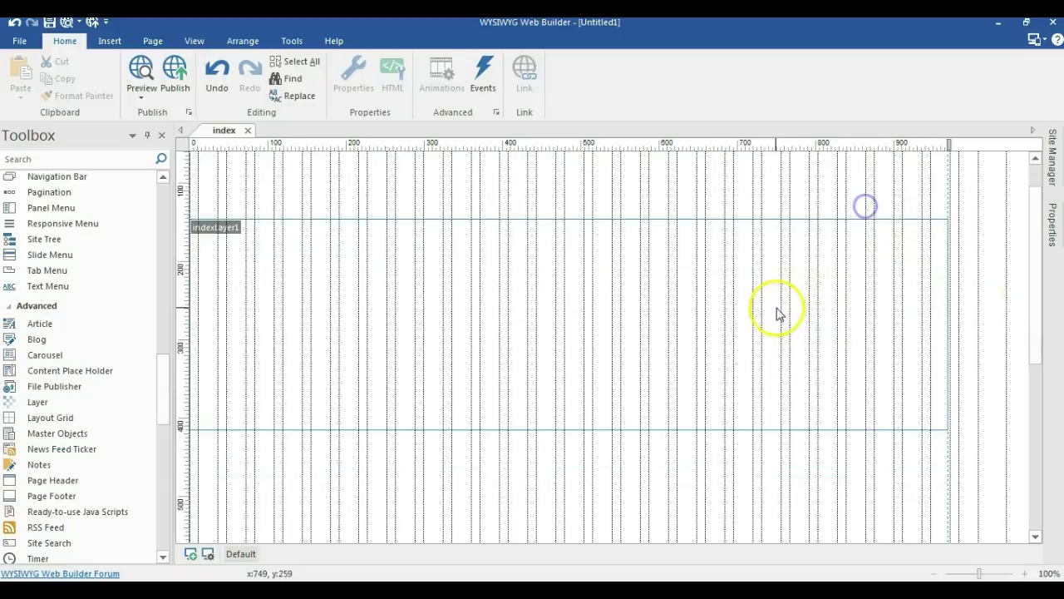
left_click(776, 306)
scroll(587, 281, "down", 1)
scroll(566, 291, "down", 2)
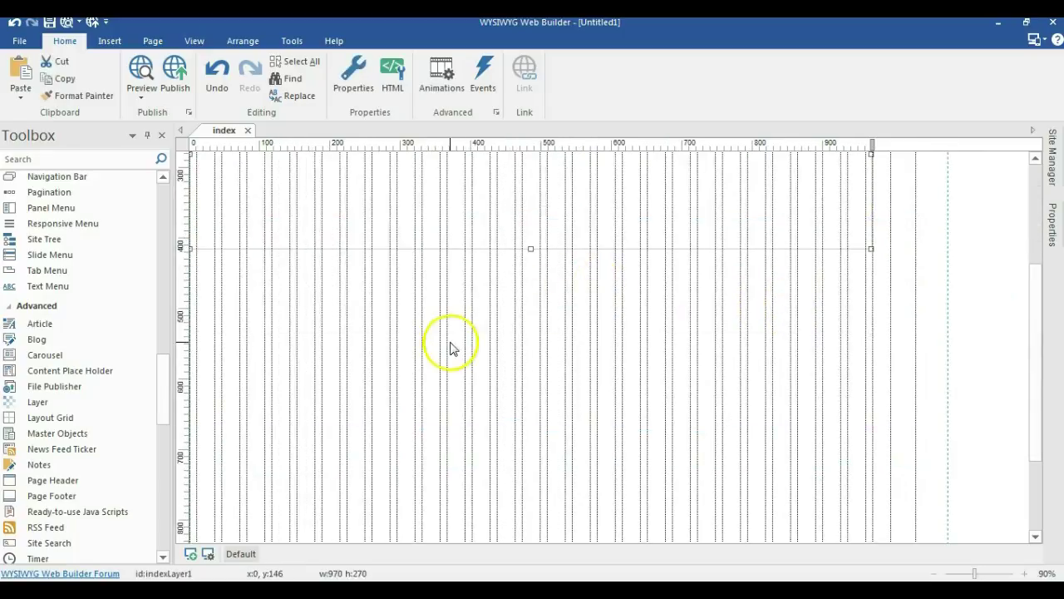
left_click(1045, 574)
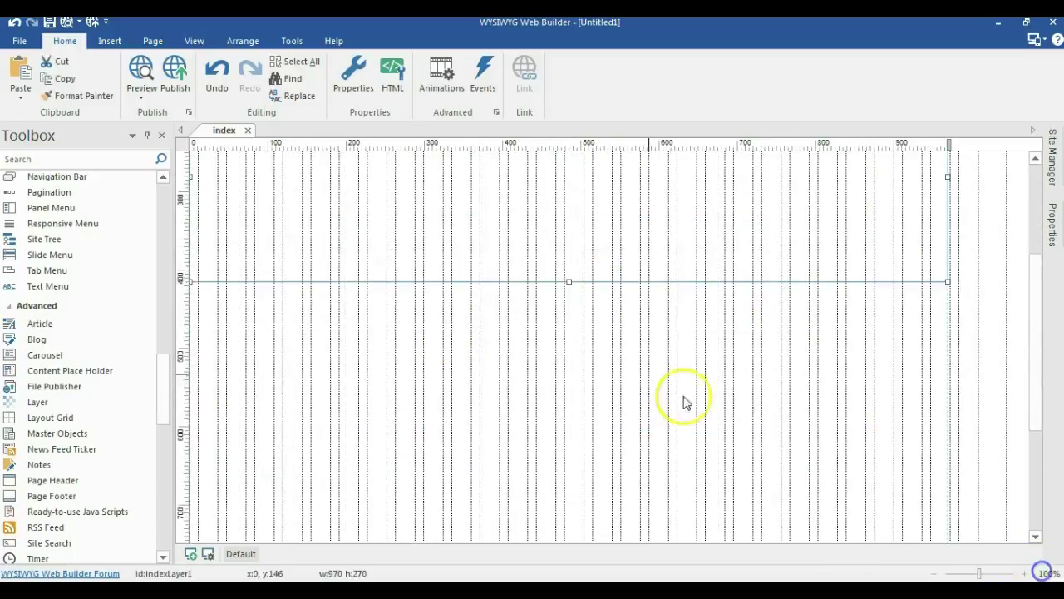
left_click(487, 285)
left_click(458, 310)
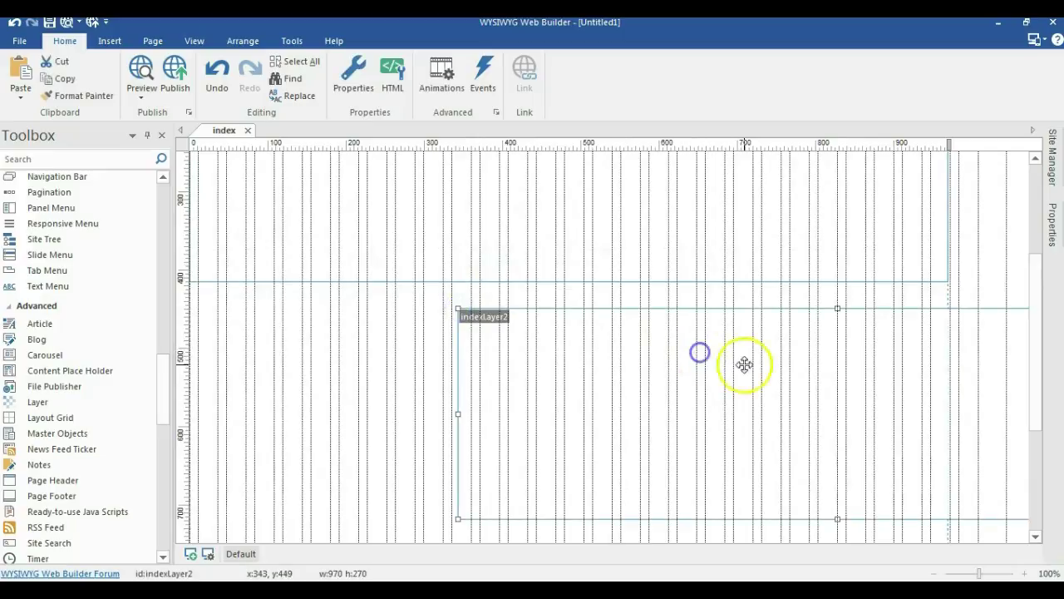
- Align the second layer flush under the first and give the top layer a blue background
left_click_drag(744, 363, 438, 340)
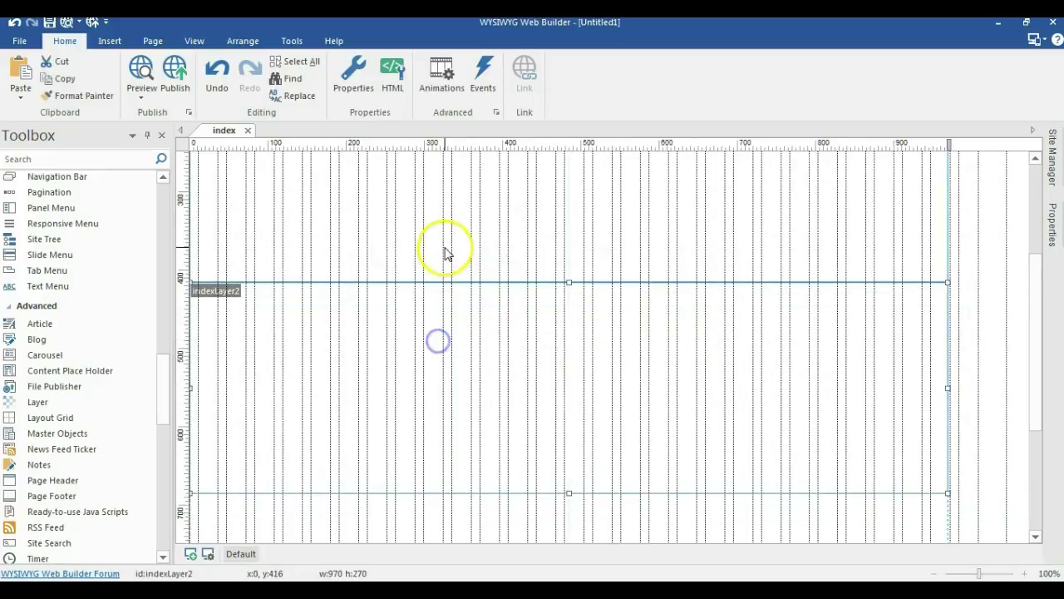
double_click(447, 249)
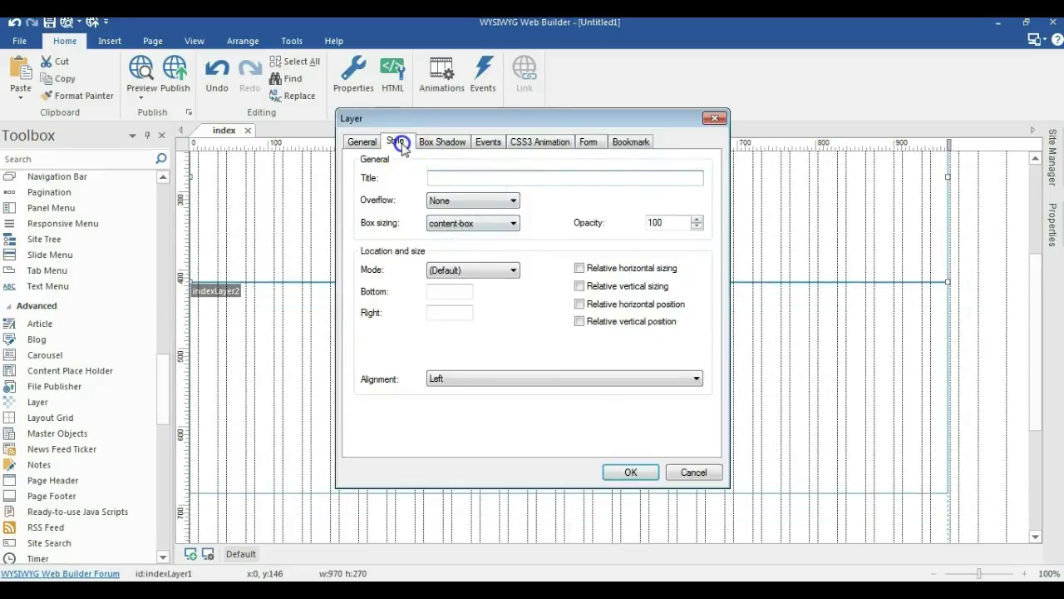
left_click(396, 141)
left_click(488, 245)
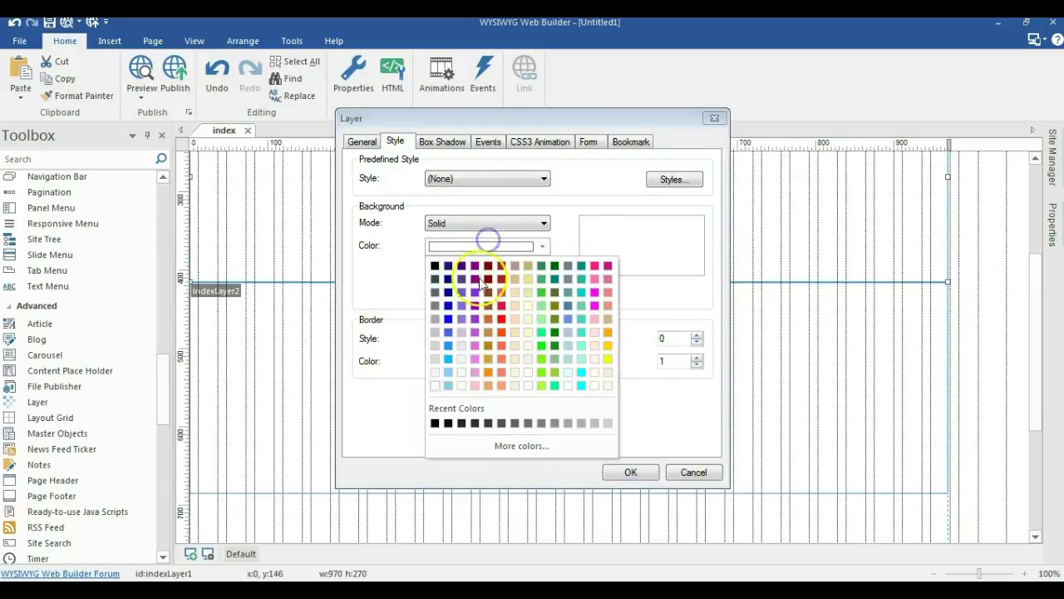
left_click(447, 332)
left_click(631, 471)
- Make the second layer 510 pixels tall with a red background
scroll(503, 333, "down", 4)
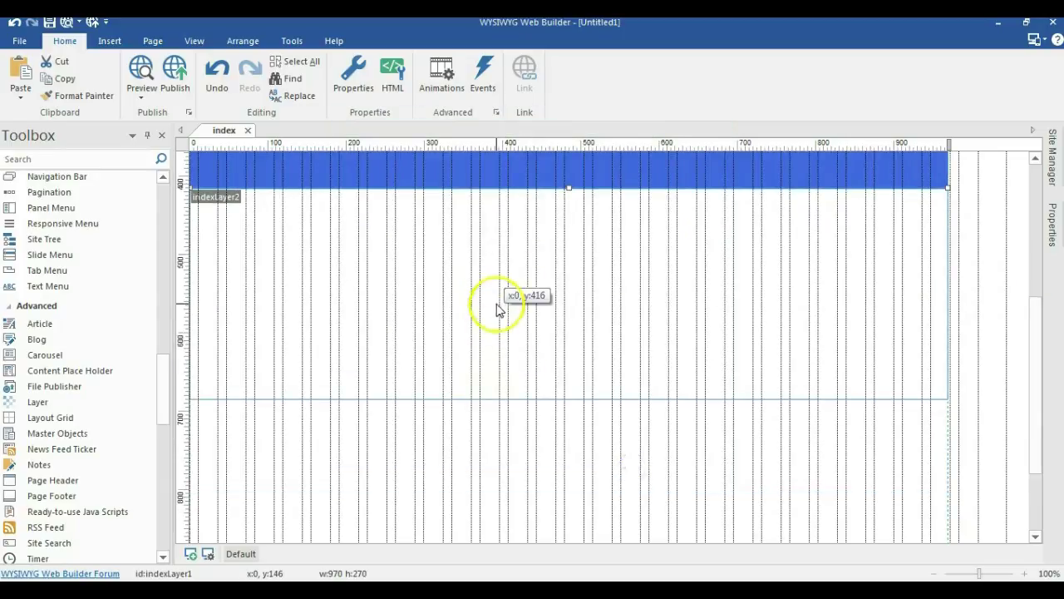
left_click(494, 302)
left_click_drag(568, 330, 585, 515)
double_click(548, 370)
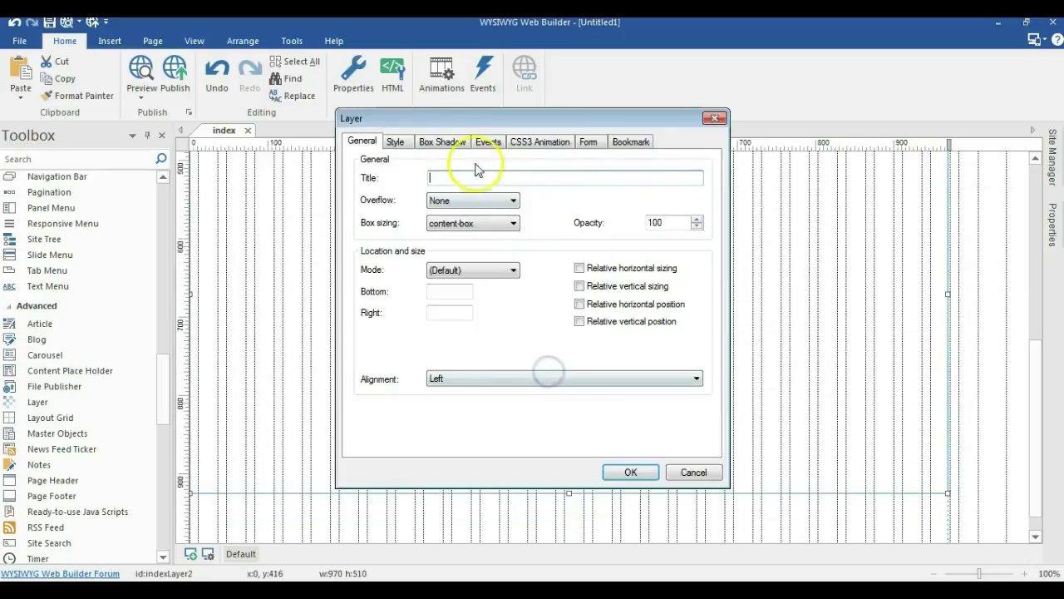
left_click(394, 142)
left_click(457, 248)
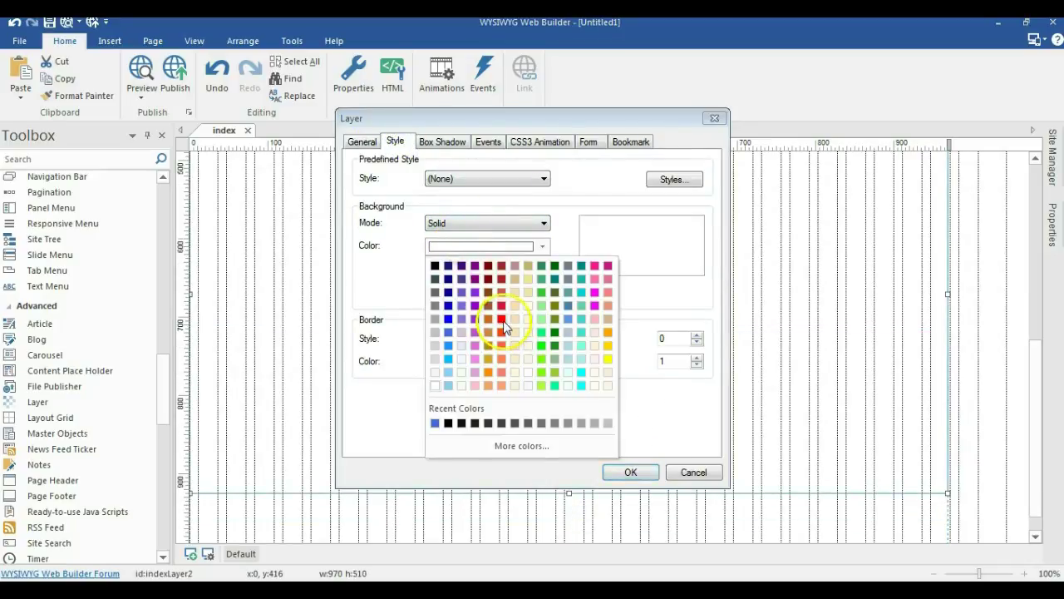
left_click(501, 319)
left_click(625, 469)
- Copy the red layer and paste the copy at the left edge directly below it
left_click(580, 356)
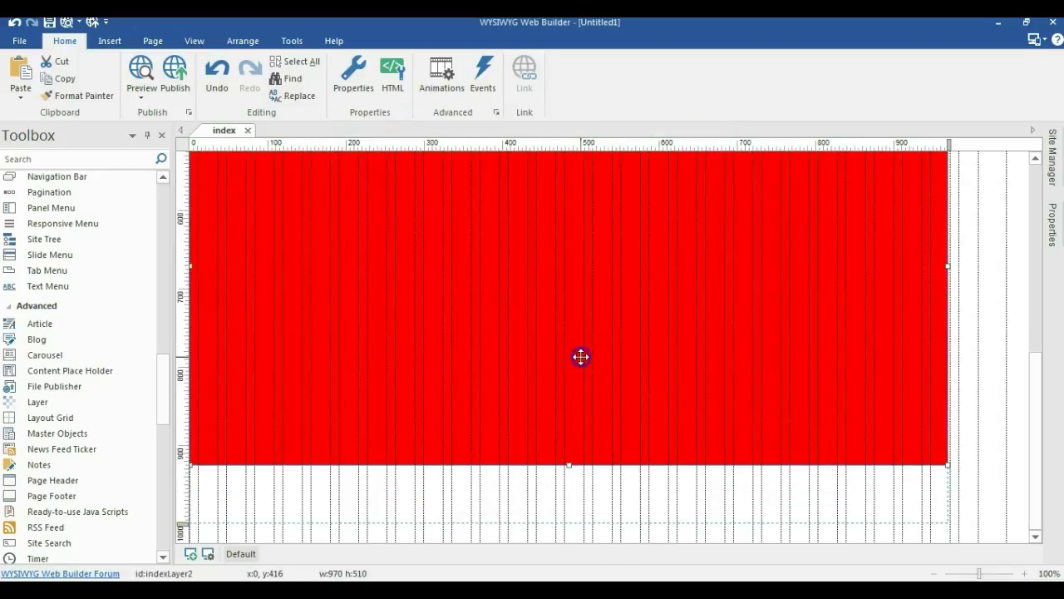
right_click(580, 363)
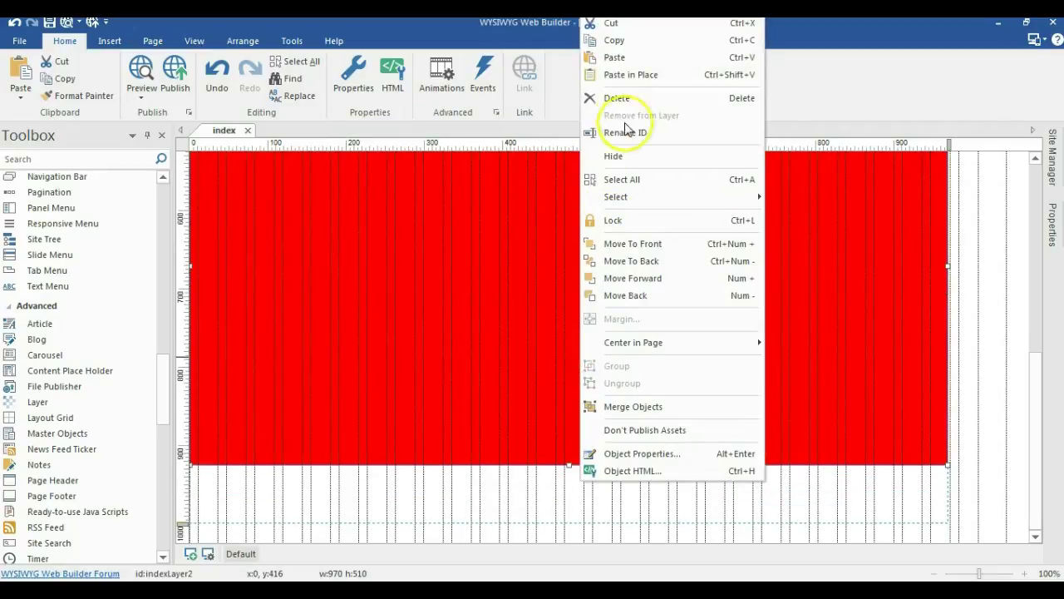
left_click(613, 40)
left_click(504, 503)
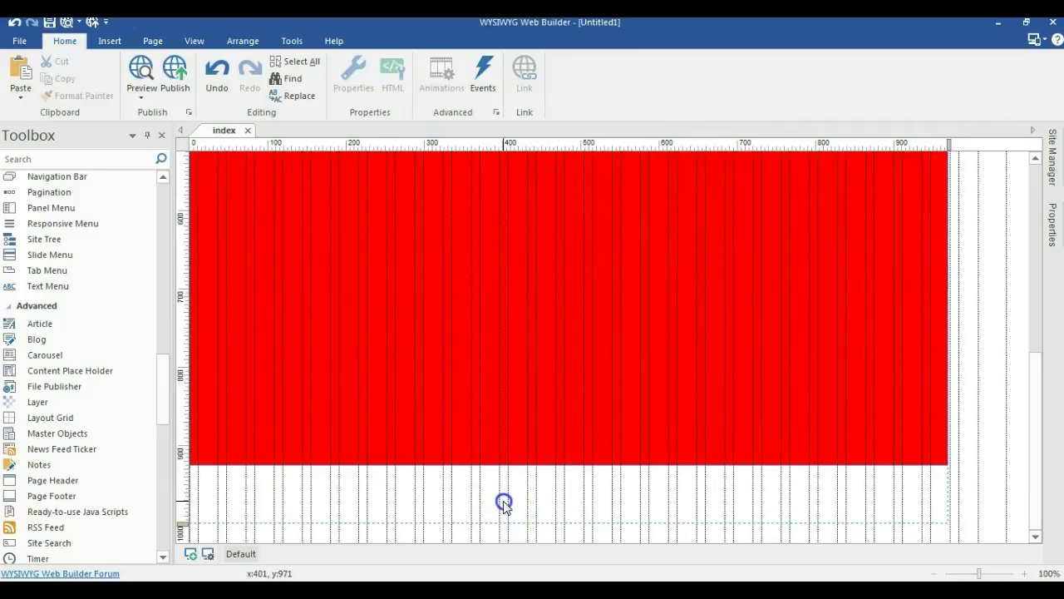
right_click(504, 503)
left_click(541, 229)
left_click_drag(660, 324, 338, 314)
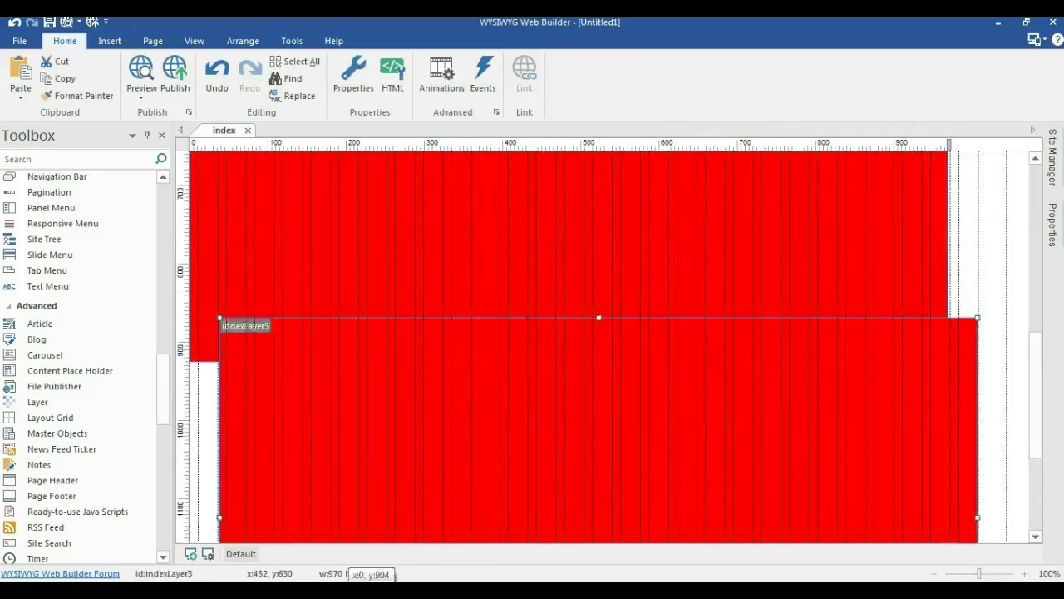
left_click_drag(339, 582, 394, 383)
- Give the pasted layer an orange background
double_click(394, 382)
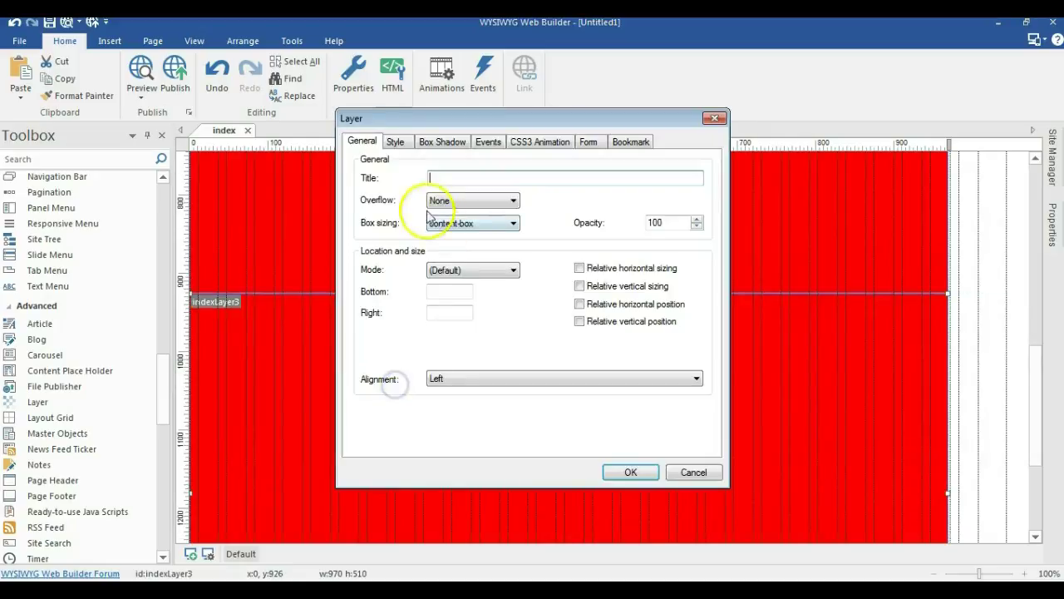
left_click(390, 142)
left_click(489, 245)
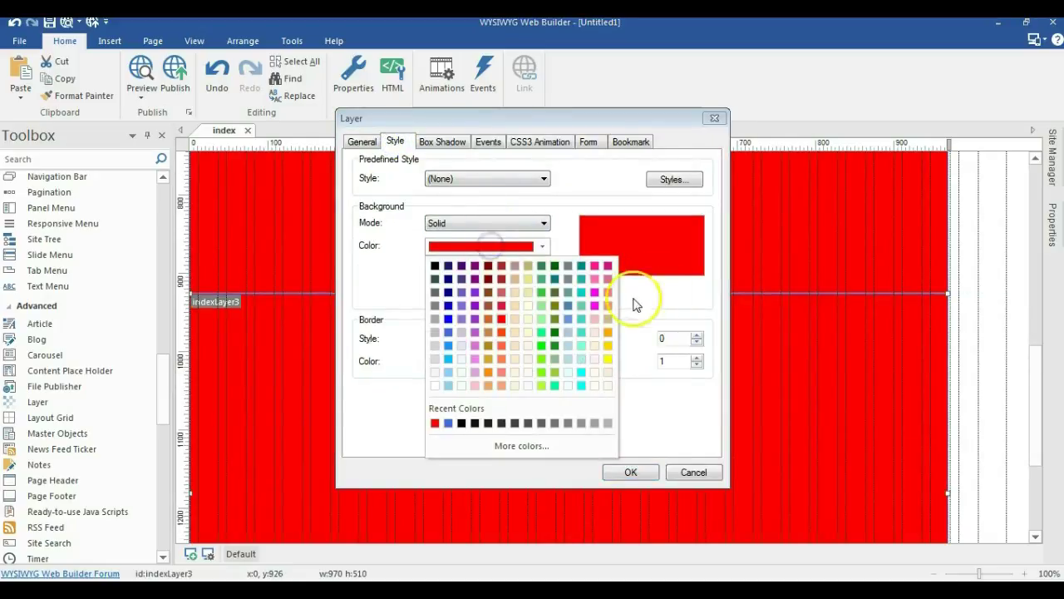
left_click(607, 332)
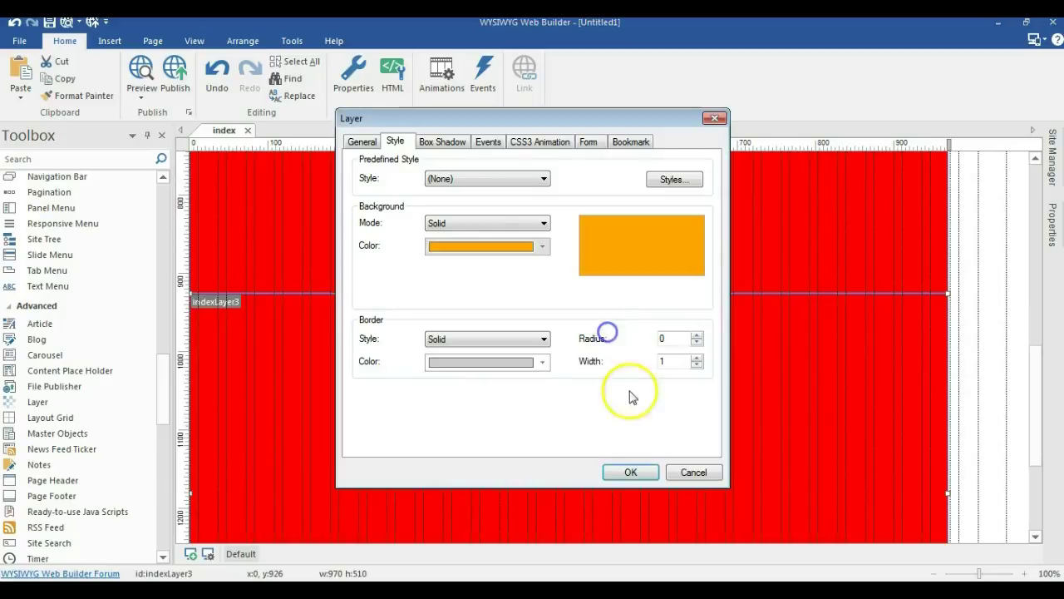
left_click(631, 470)
scroll(772, 382, "up", 10)
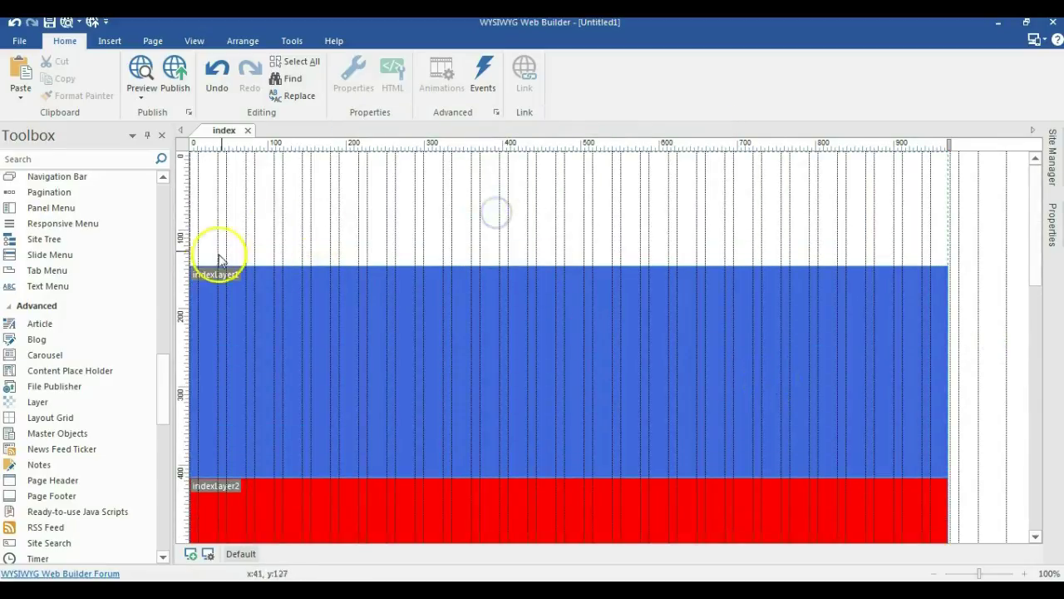
- Insert a CSS menu above the blue layer and centre it horizontally on the page
left_click_drag(162, 366, 158, 322)
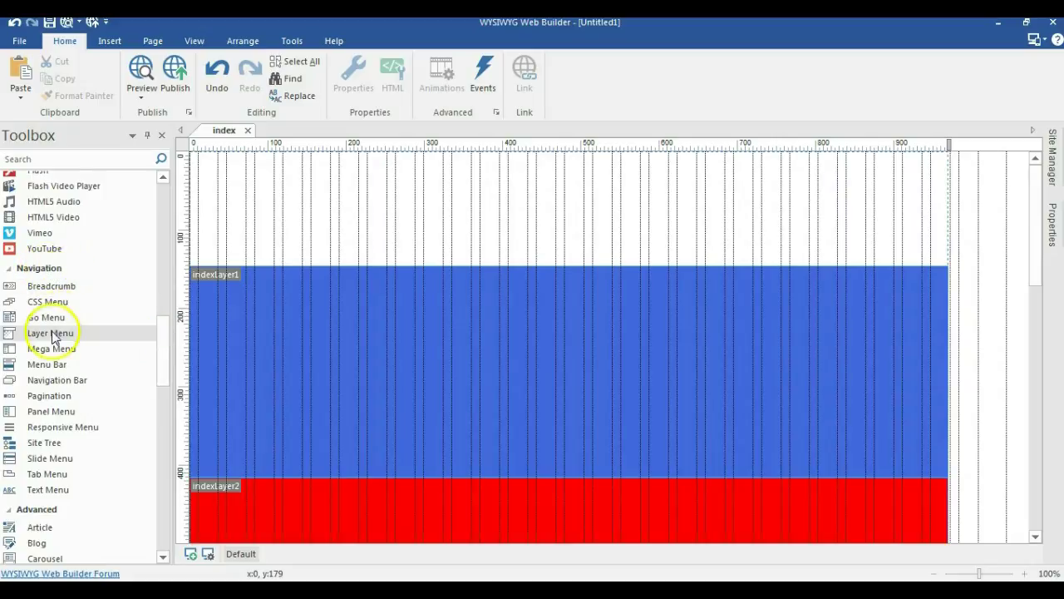
left_click(47, 304)
left_click(293, 219)
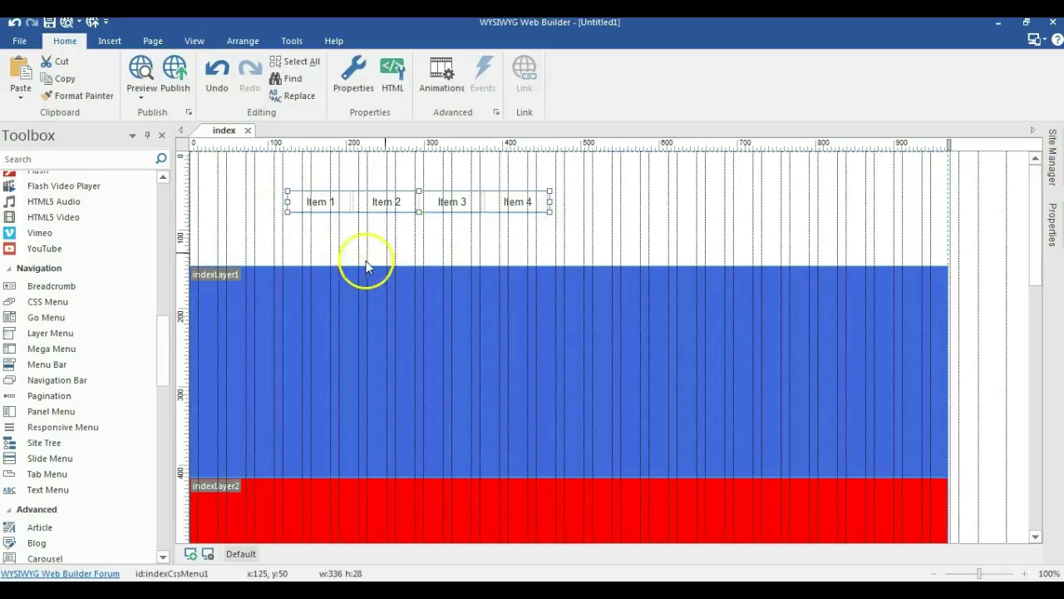
left_click(630, 199)
left_click_drag(453, 200, 558, 196)
right_click(540, 201)
mouse_move(622, 340)
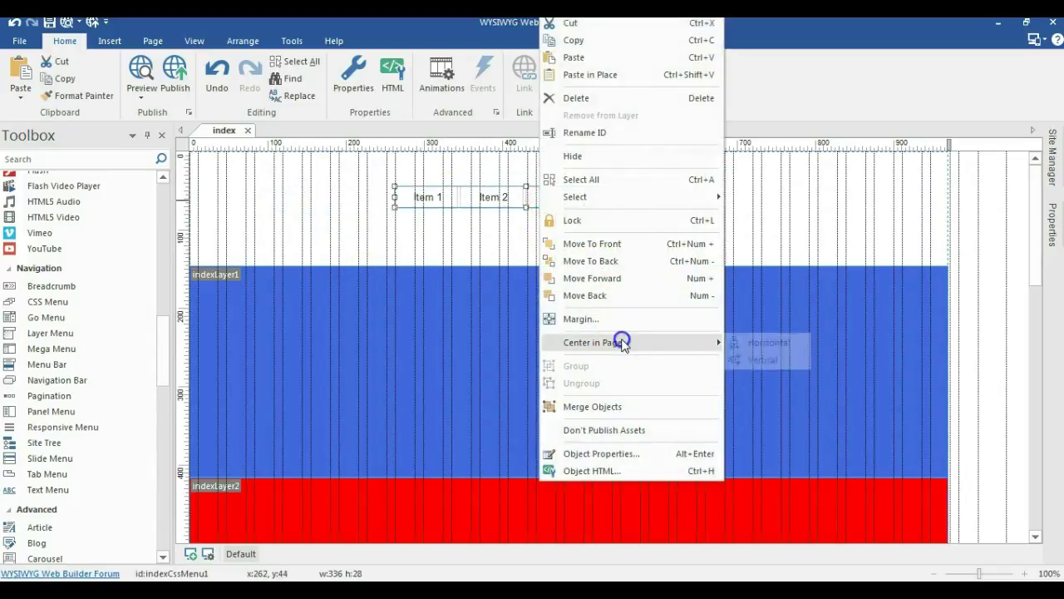
left_click(751, 339)
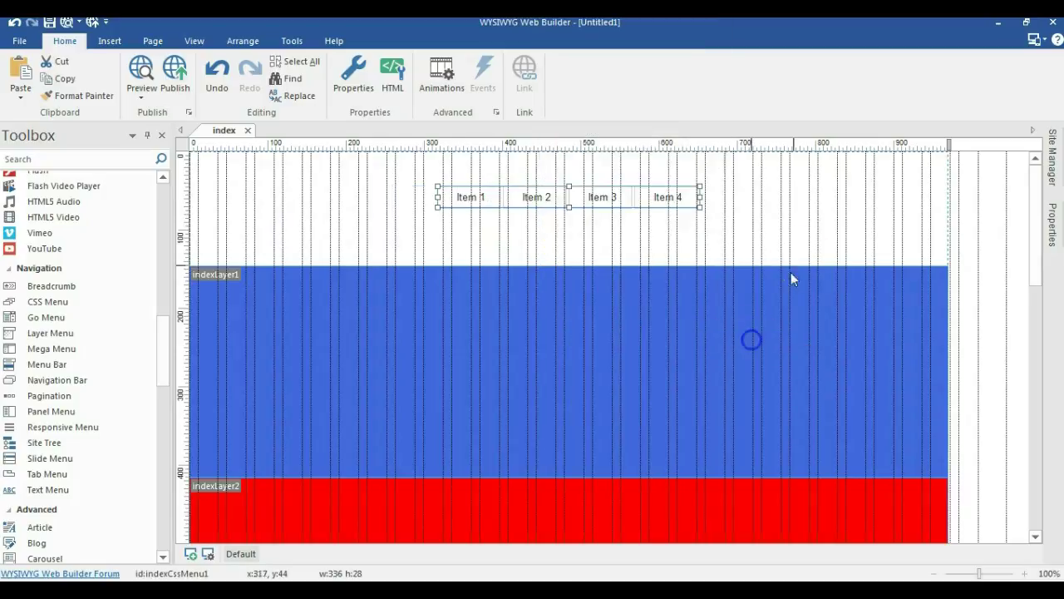
- Set the page alignment to Center horizontally in Page Properties
right_click(979, 211)
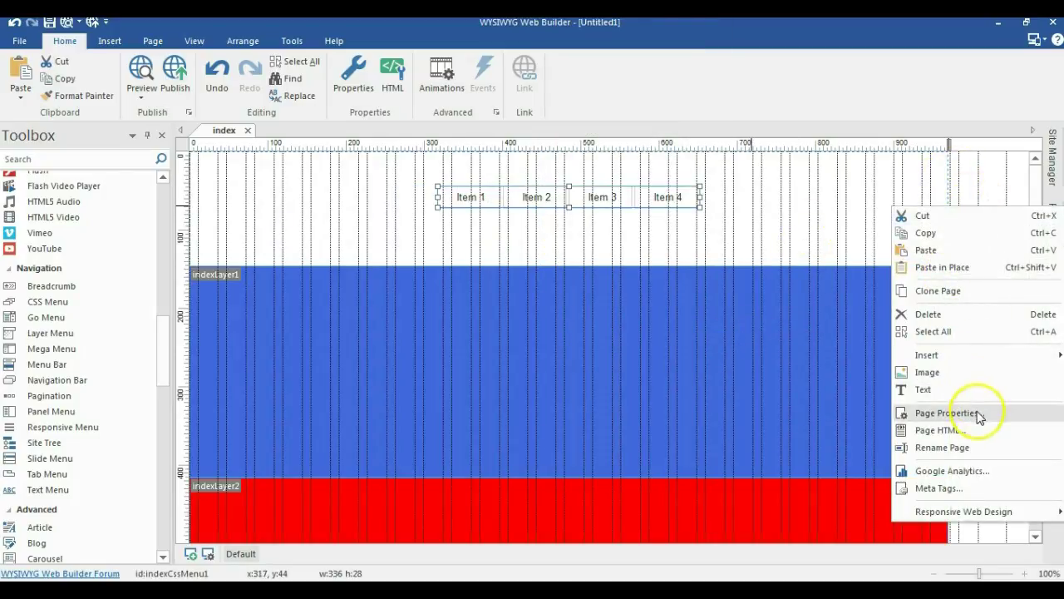
left_click(945, 412)
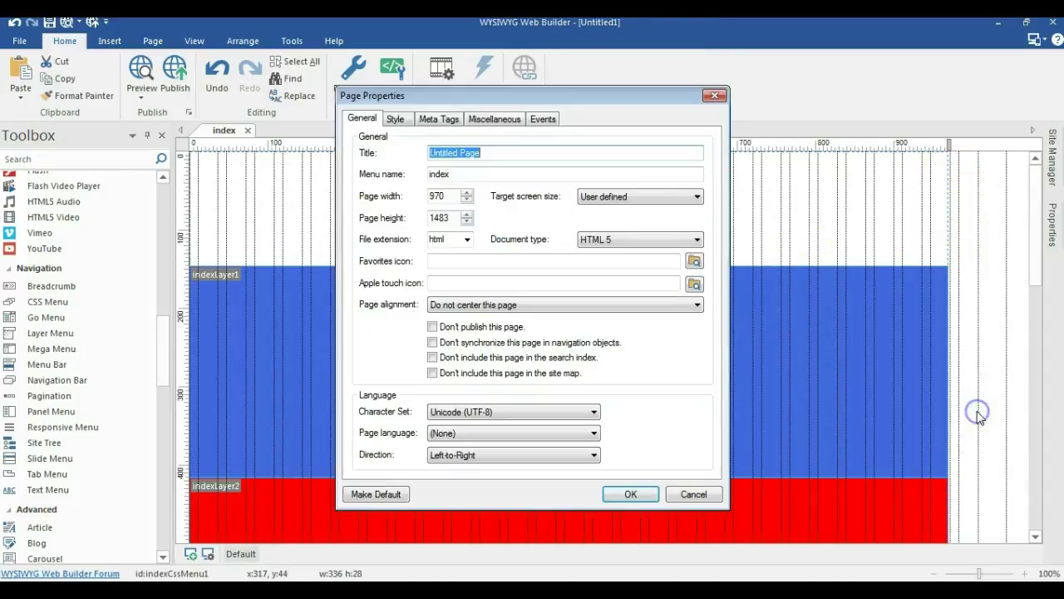
left_click(475, 305)
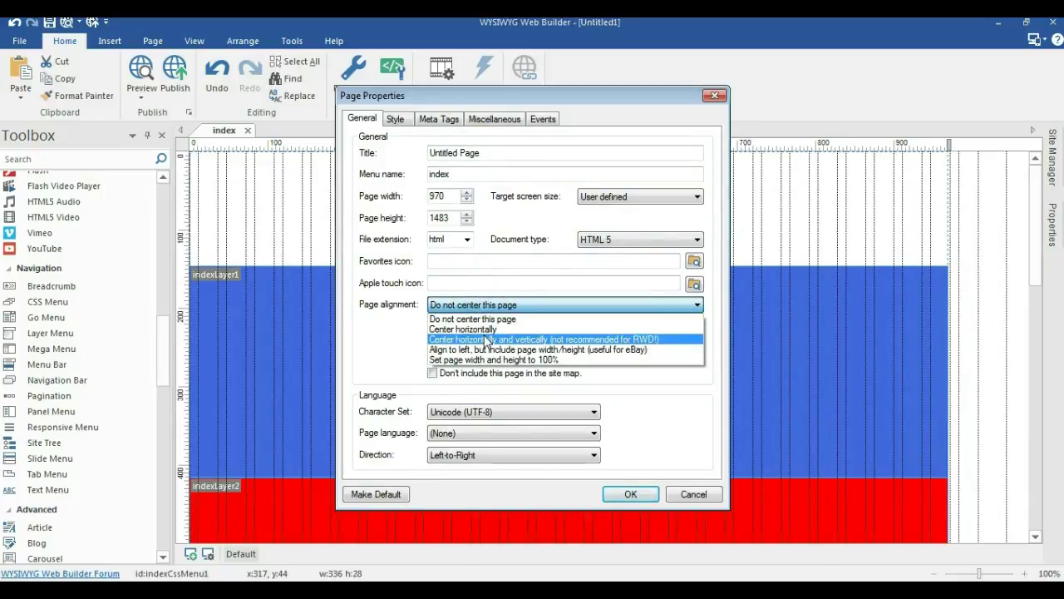
left_click(486, 330)
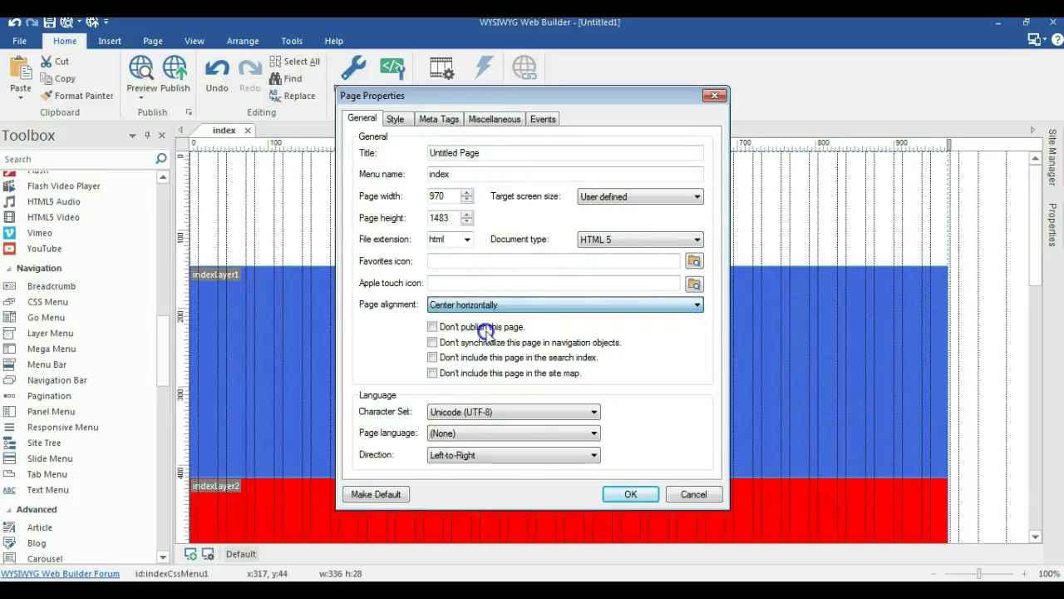
left_click(634, 494)
left_click(473, 230)
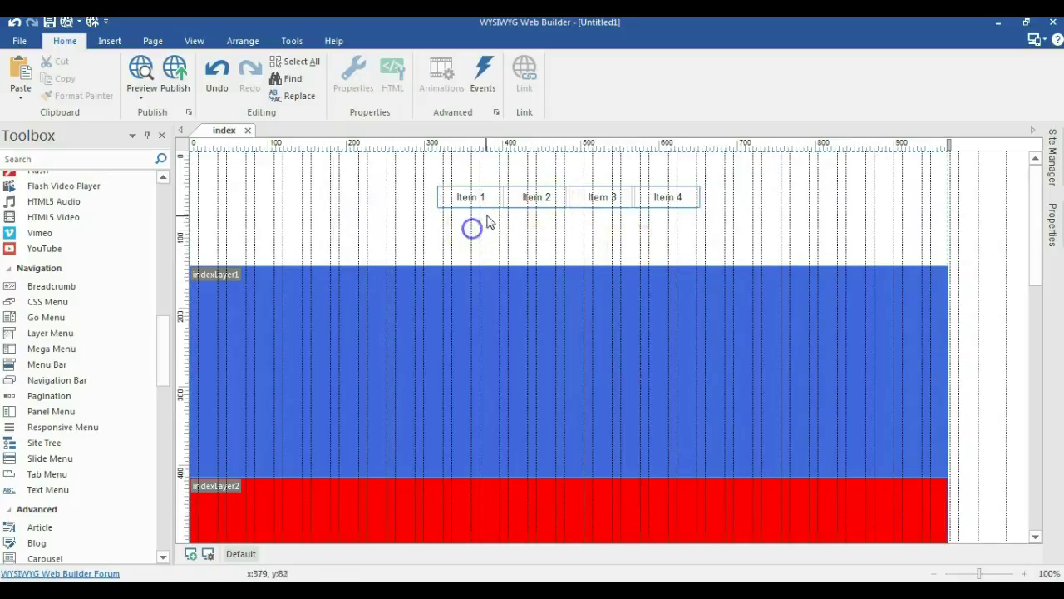
- Change the top layer's ID to blue
double_click(486, 208)
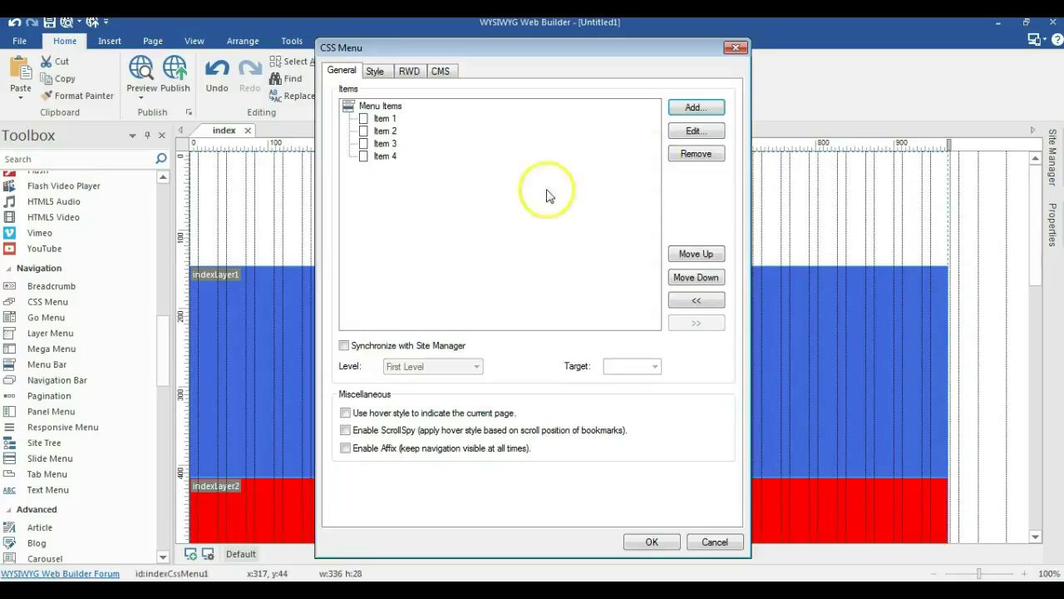
left_click(736, 49)
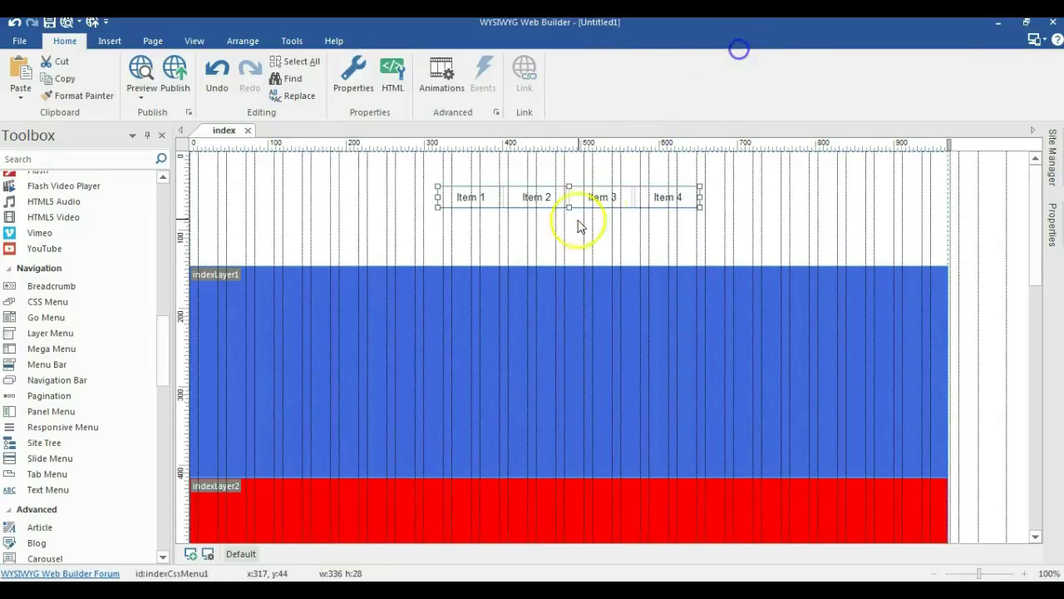
left_click(517, 291)
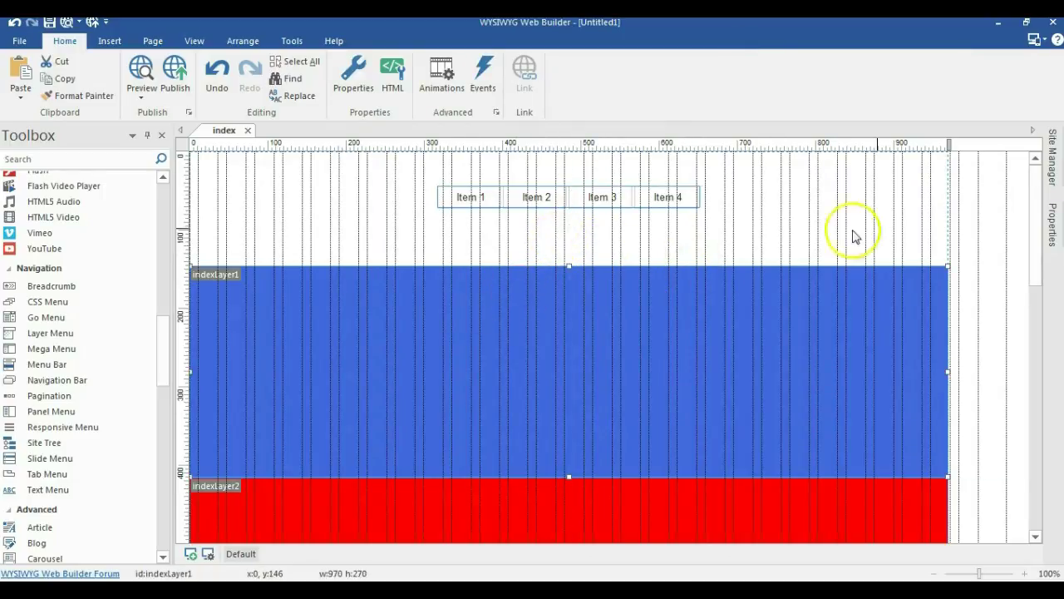
left_click(1053, 233)
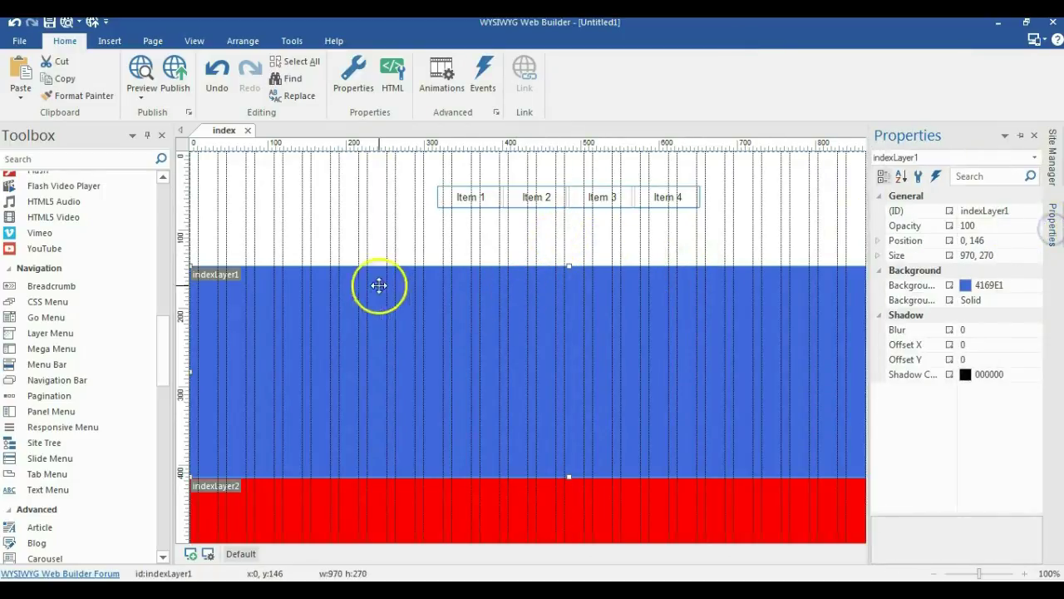
left_click(961, 211)
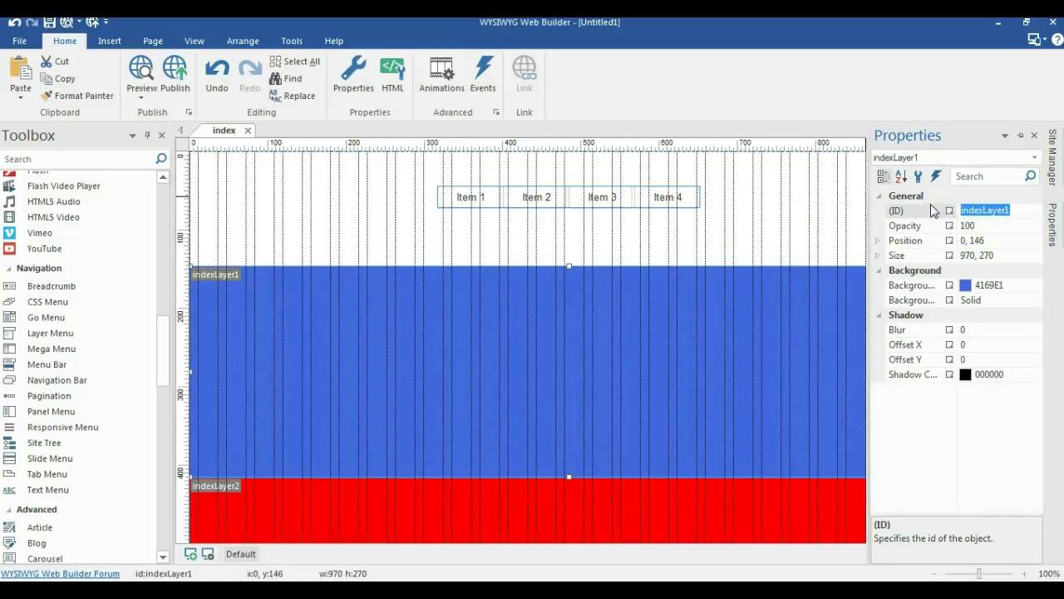
type("blue")
- Change the next two layers' IDs to red and orange
left_click(760, 506)
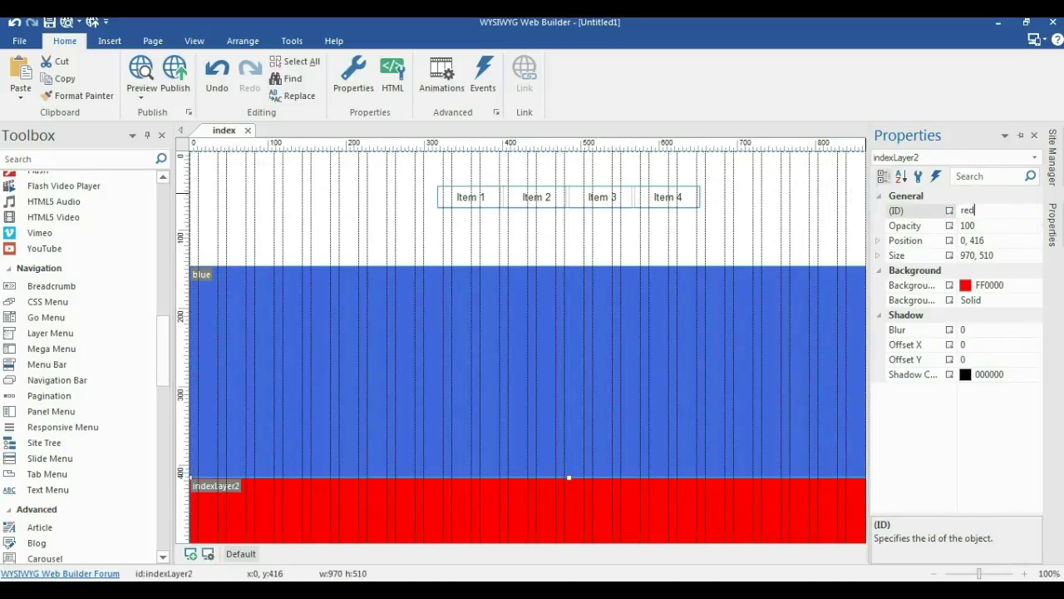
left_click(794, 193)
scroll(784, 207, "down", 6)
left_click(765, 409)
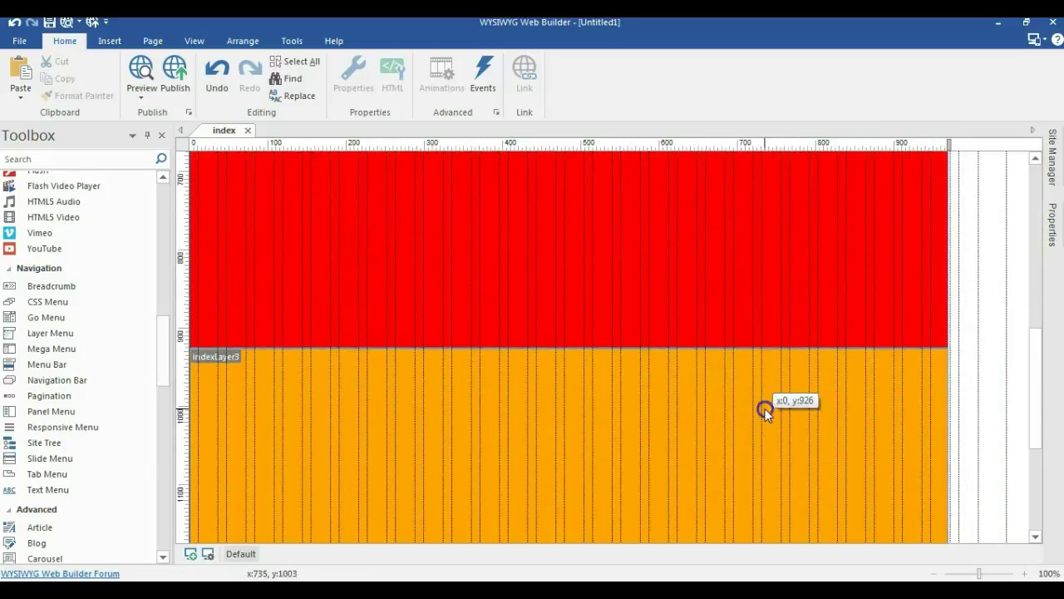
left_click(1054, 226)
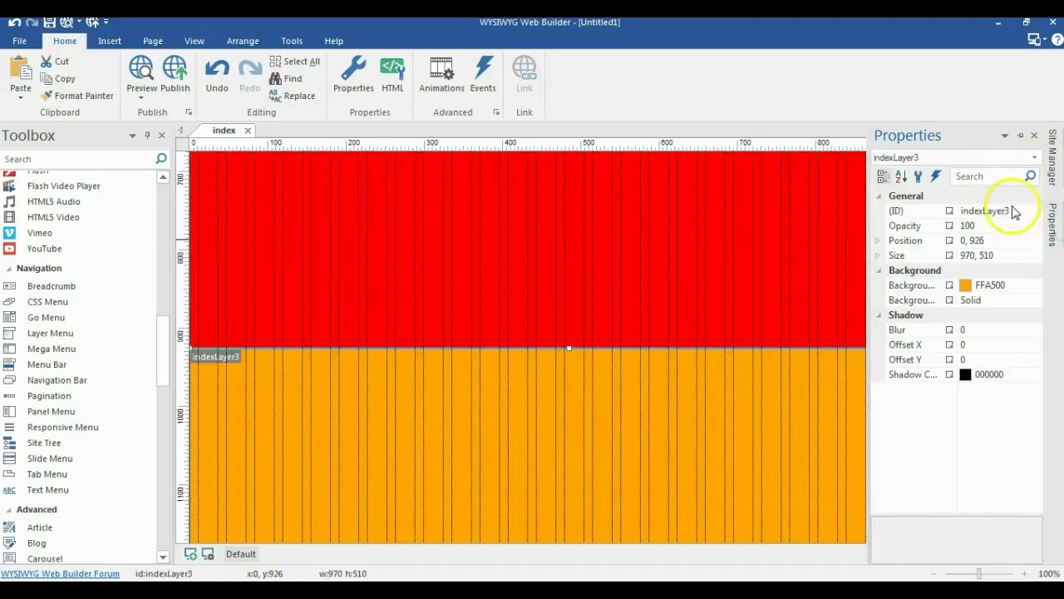
left_click(921, 205)
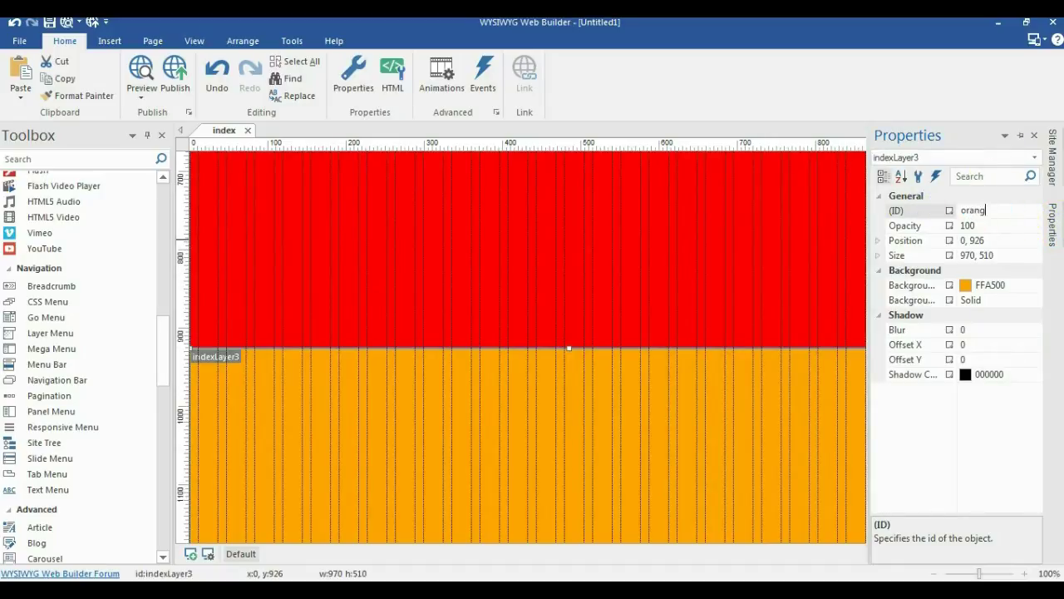
left_click(807, 236)
scroll(804, 236, "up", 8)
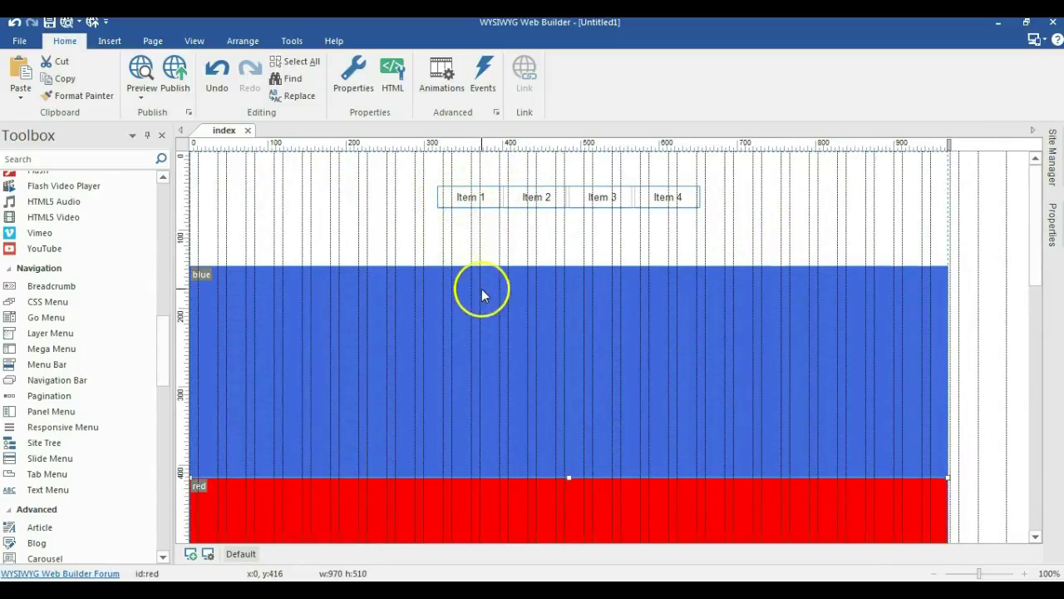
scroll(473, 291, "down", 3)
scroll(473, 291, "up", 3)
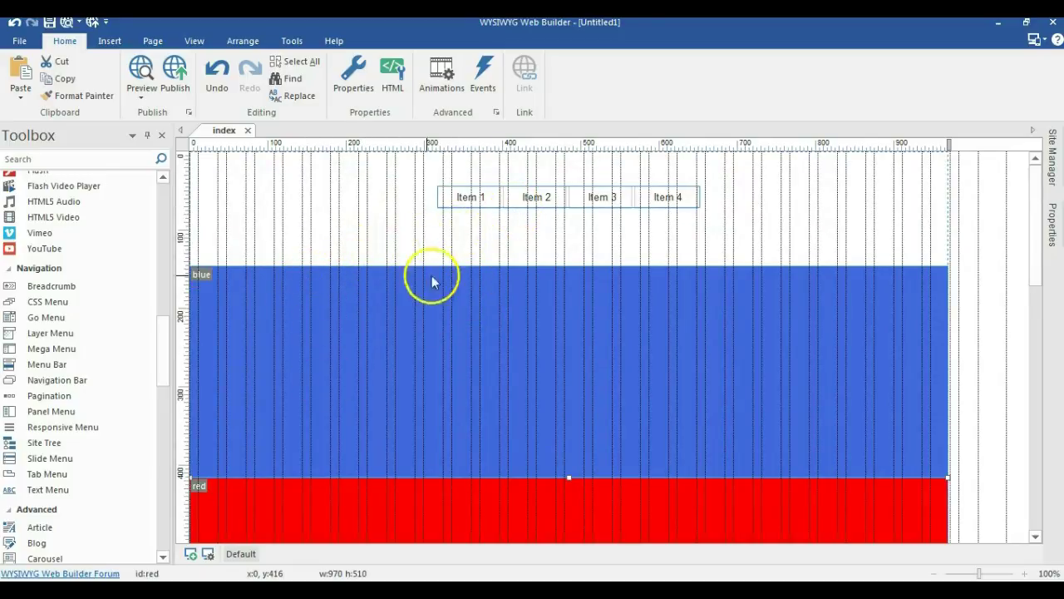
- Rename the CSS menu items to Blue, Red and Orange, and remove Item 4
double_click(494, 207)
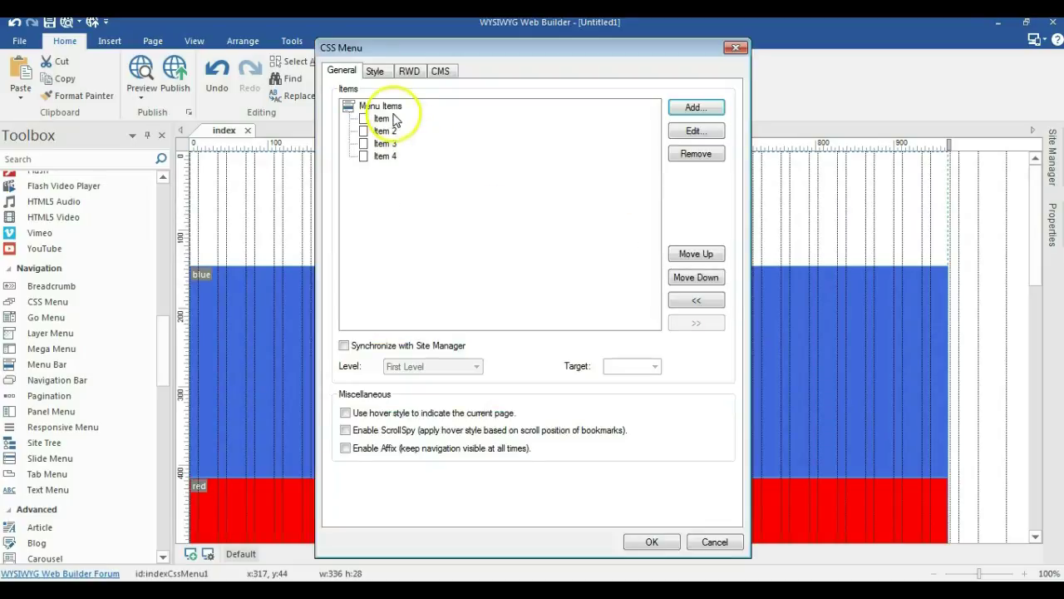
double_click(386, 119)
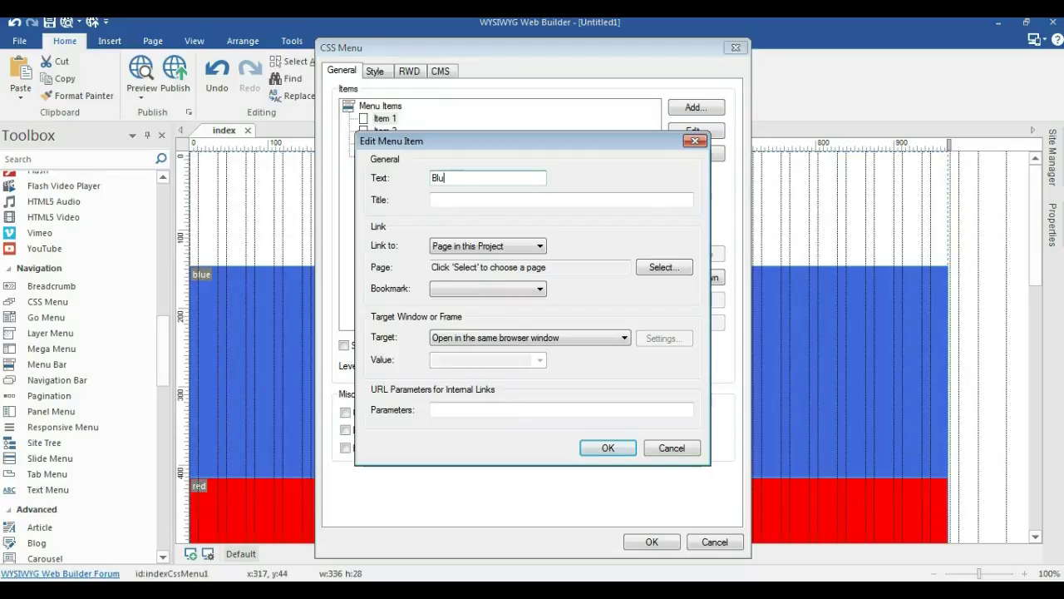
left_click(609, 449)
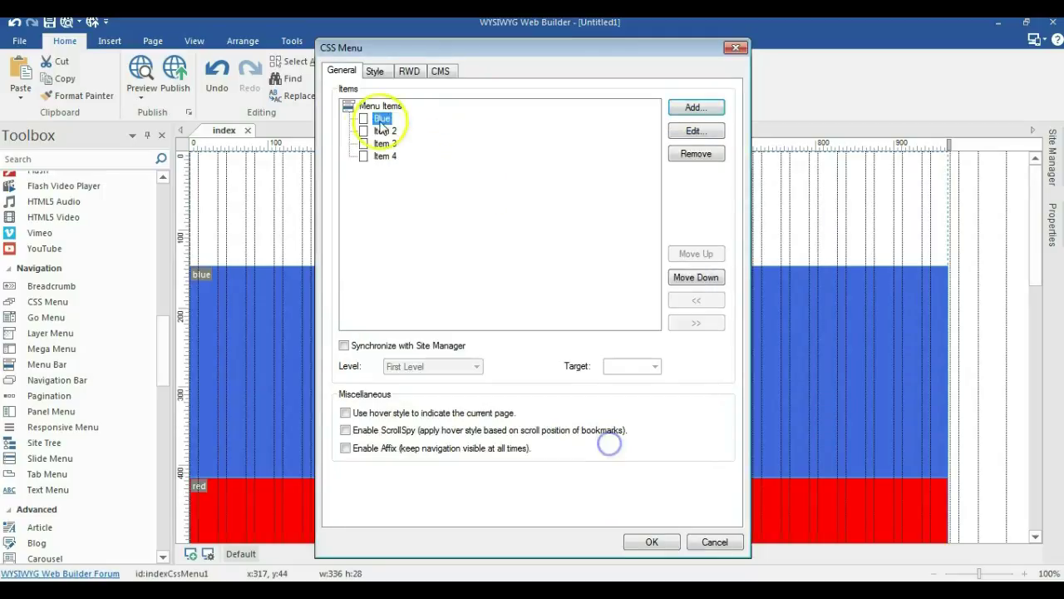
double_click(385, 132)
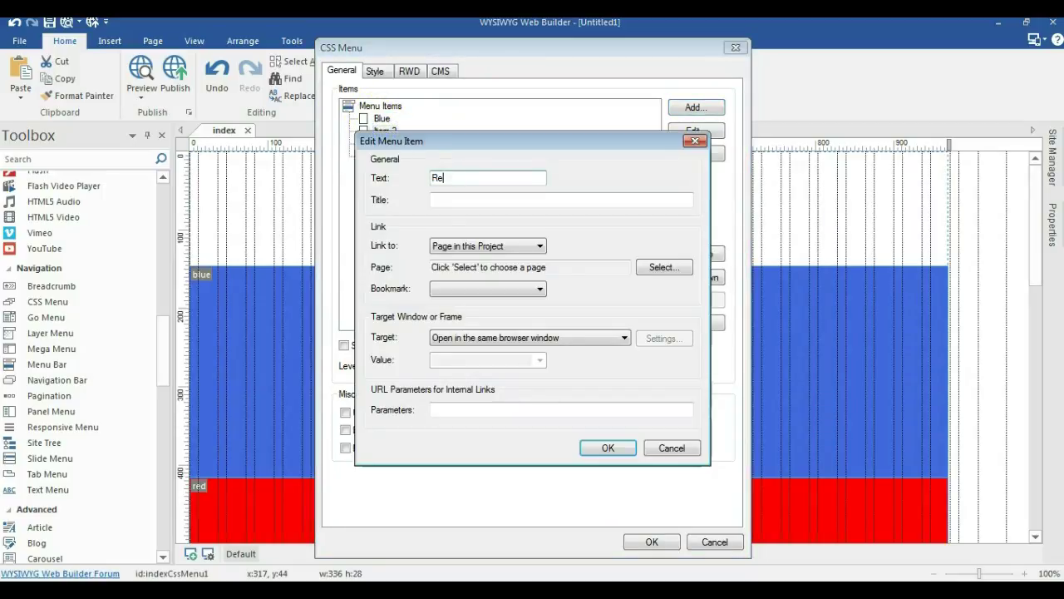
left_click(606, 447)
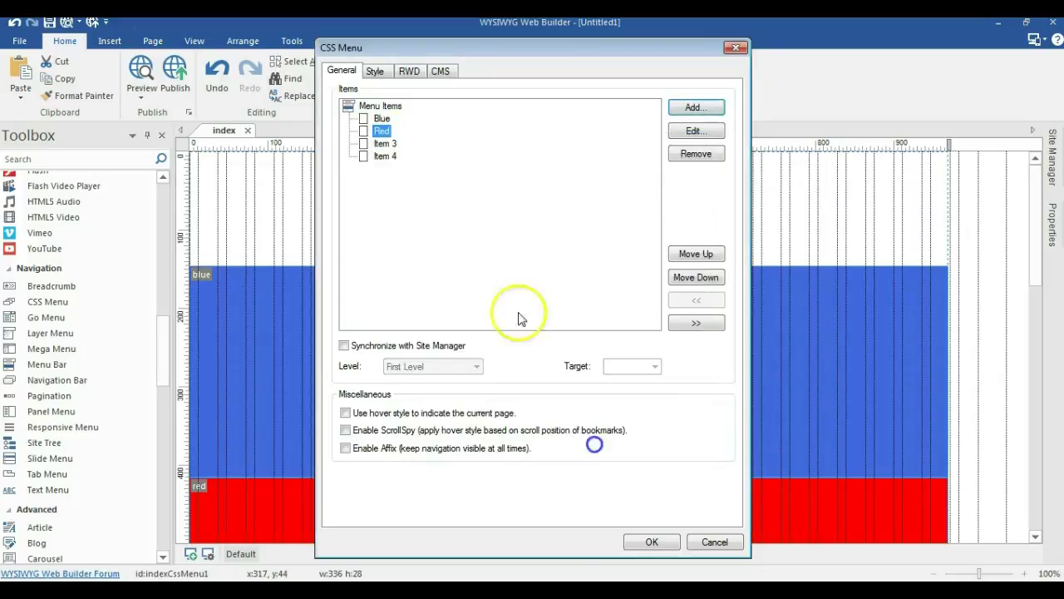
double_click(381, 143)
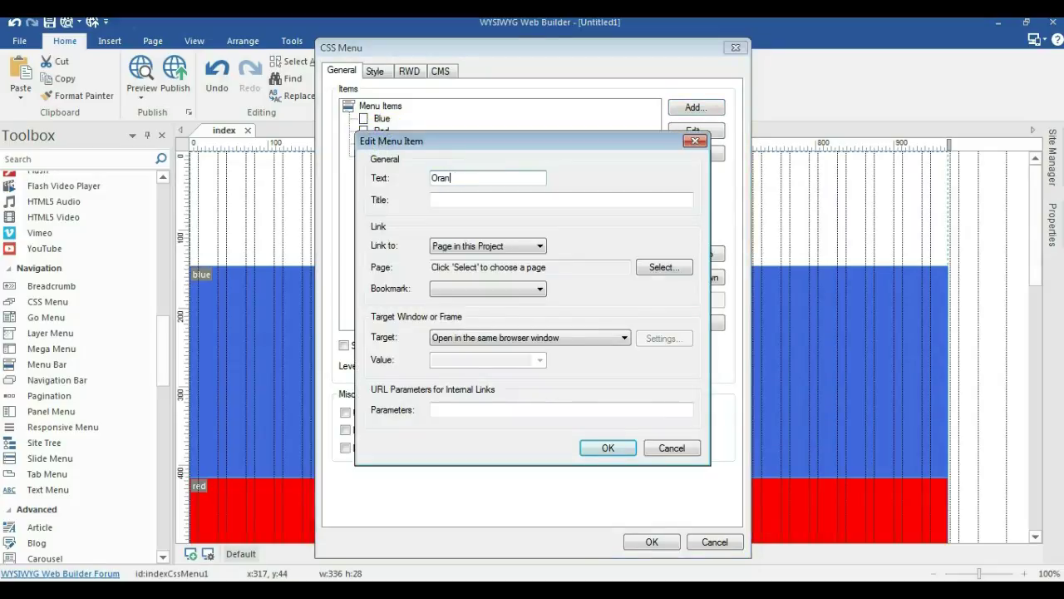
left_click(606, 452)
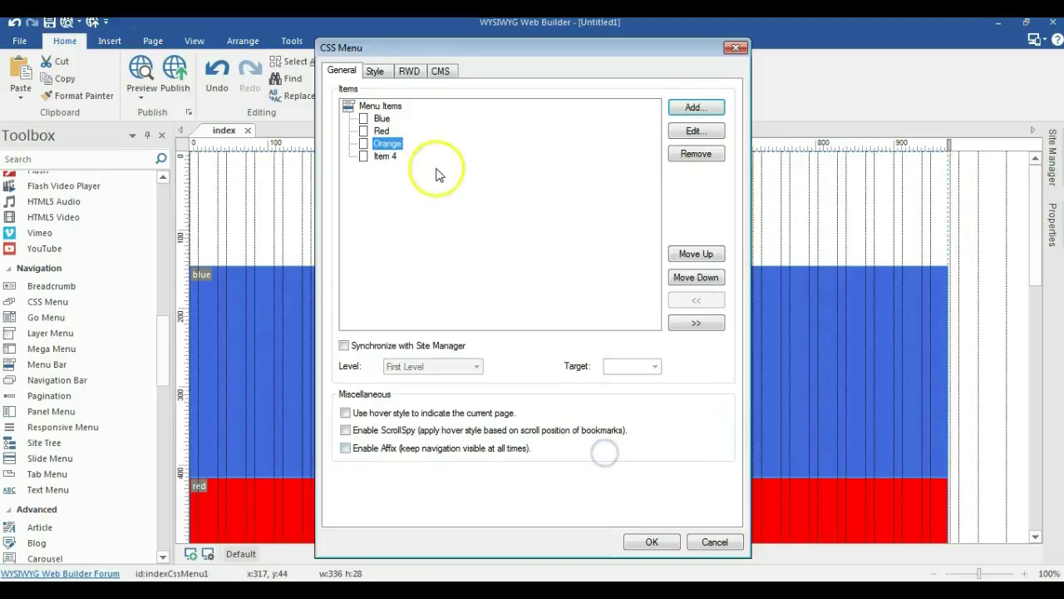
left_click(384, 156)
left_click(696, 153)
left_click(473, 208)
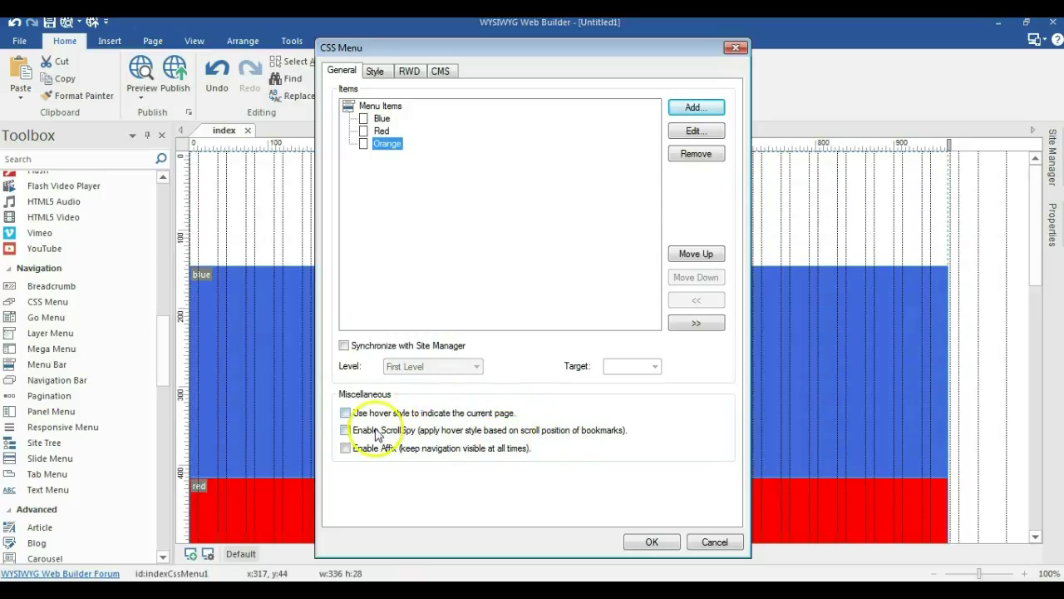
- Turn on ScrollSpy for the menu and link the Blue item to the blue bookmark
left_click(345, 430)
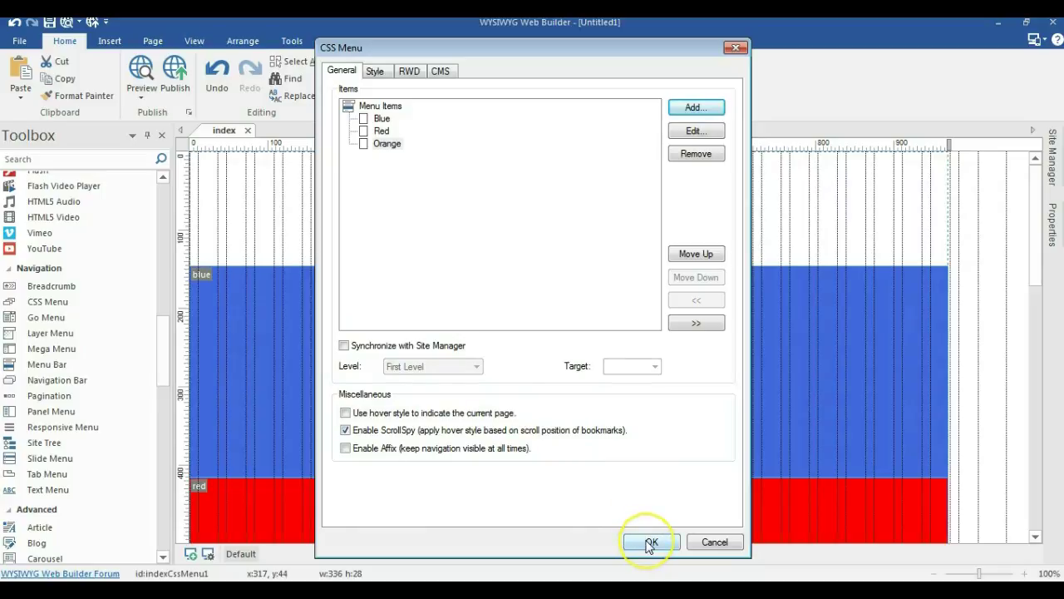
double_click(382, 119)
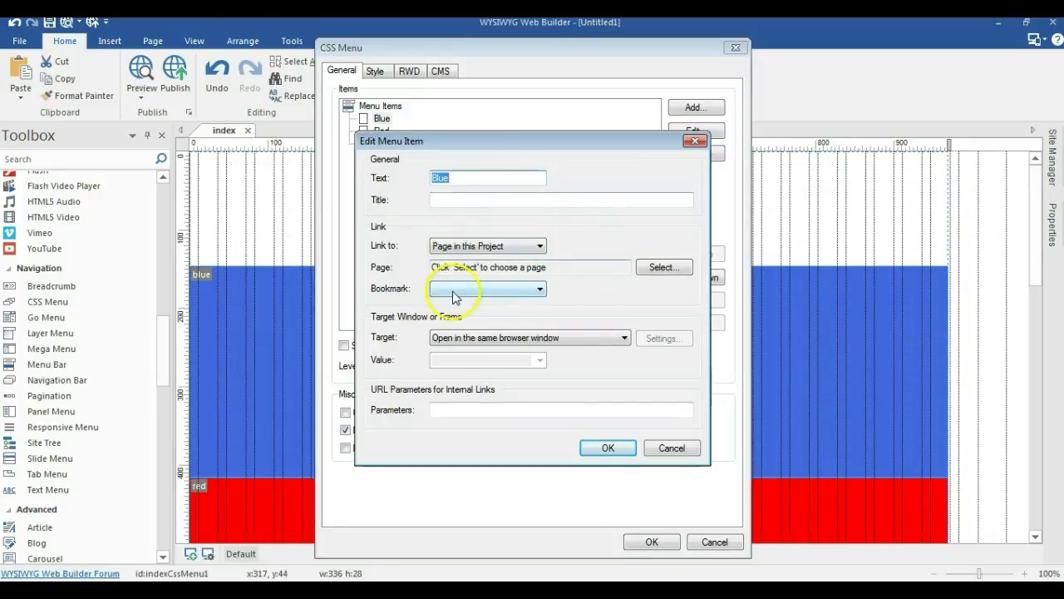
left_click(533, 288)
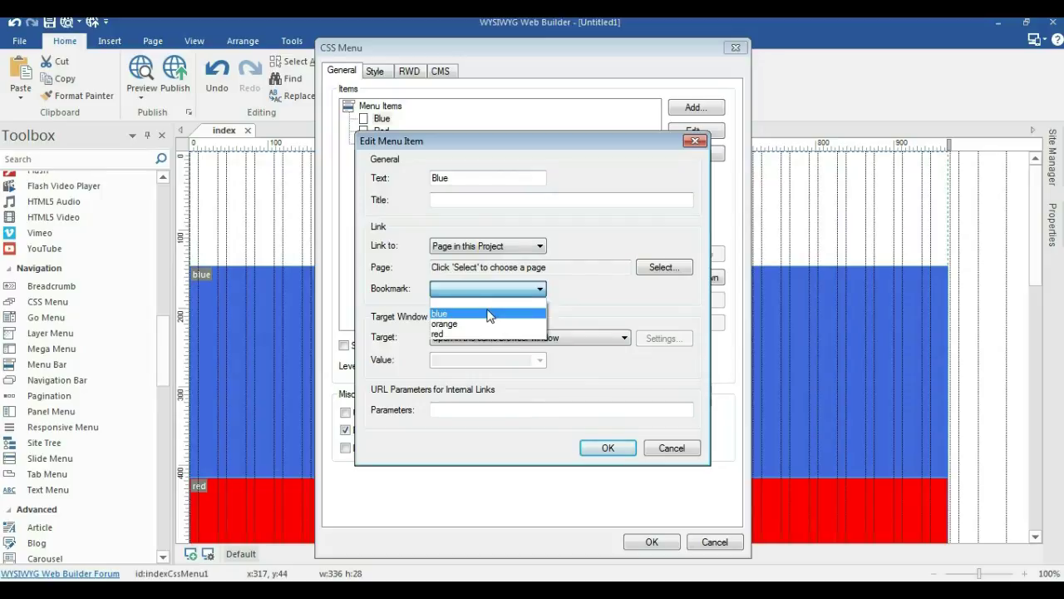
left_click(487, 313)
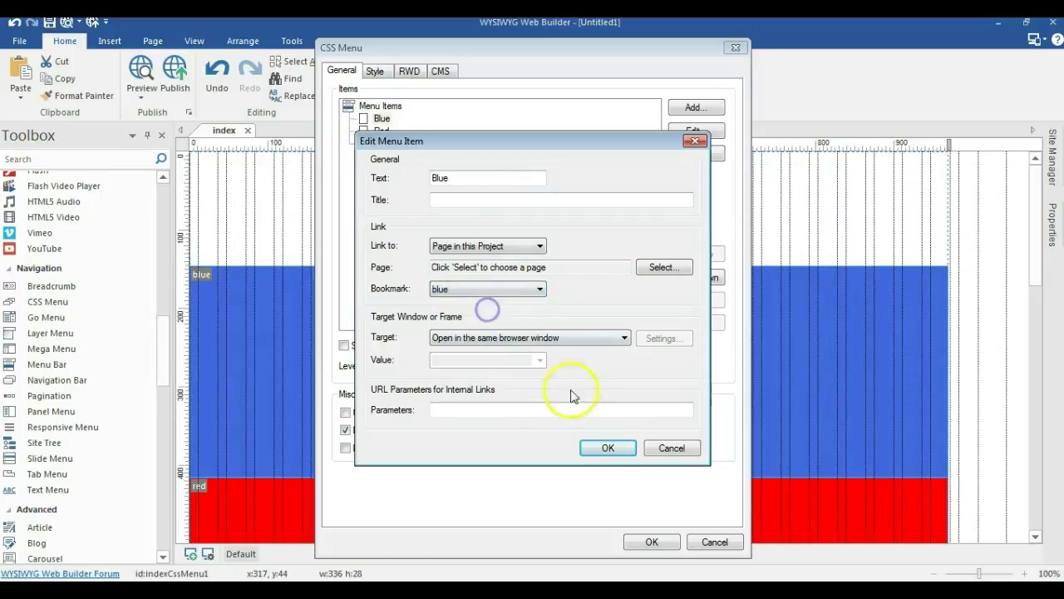
left_click(606, 446)
- Link the Red and Orange items to the red and orange bookmarks
double_click(382, 132)
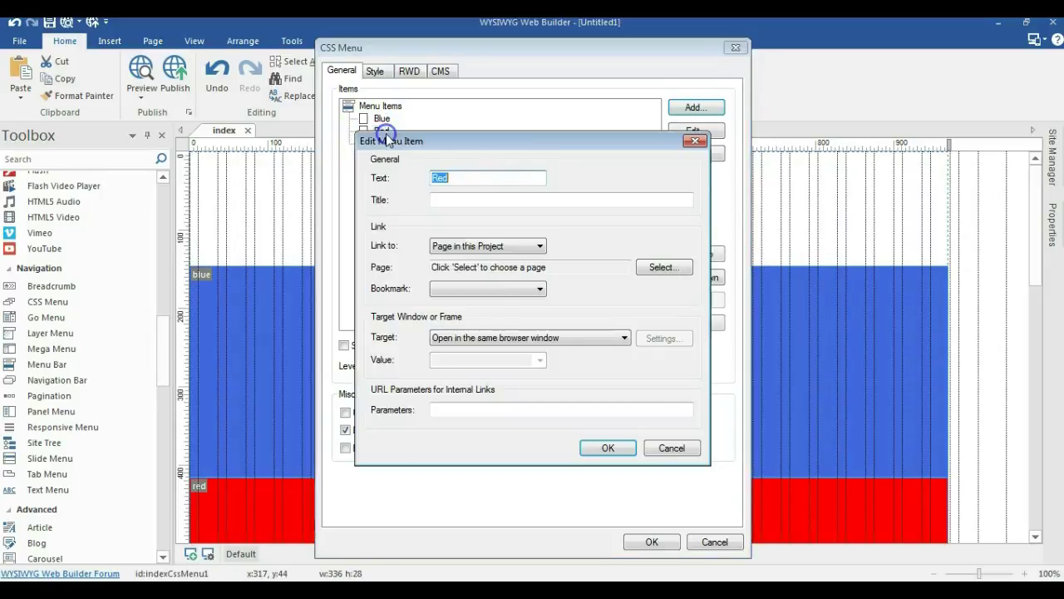
left_click(449, 289)
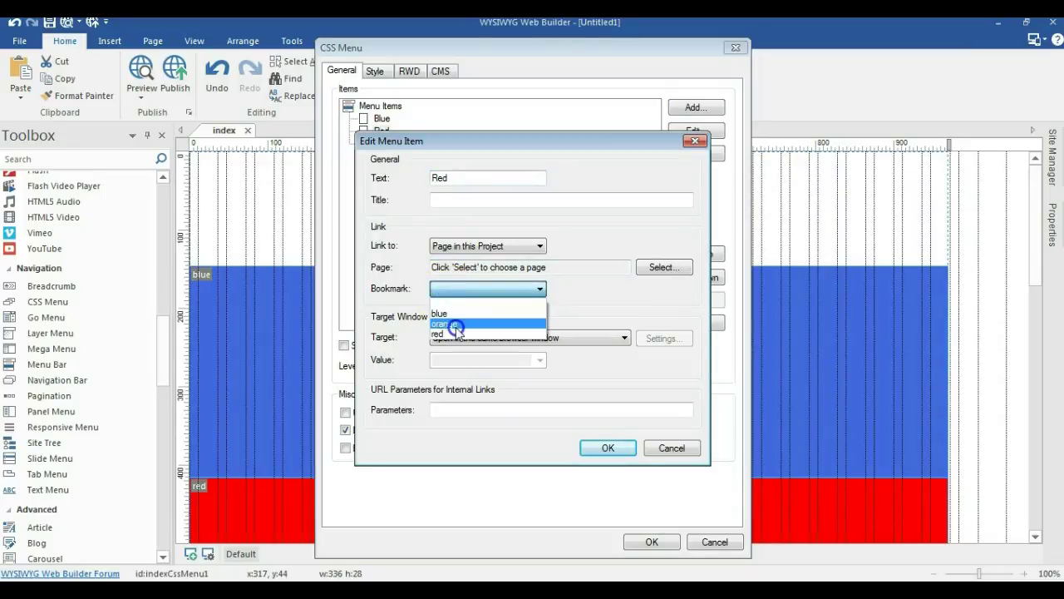
left_click(453, 334)
left_click(592, 445)
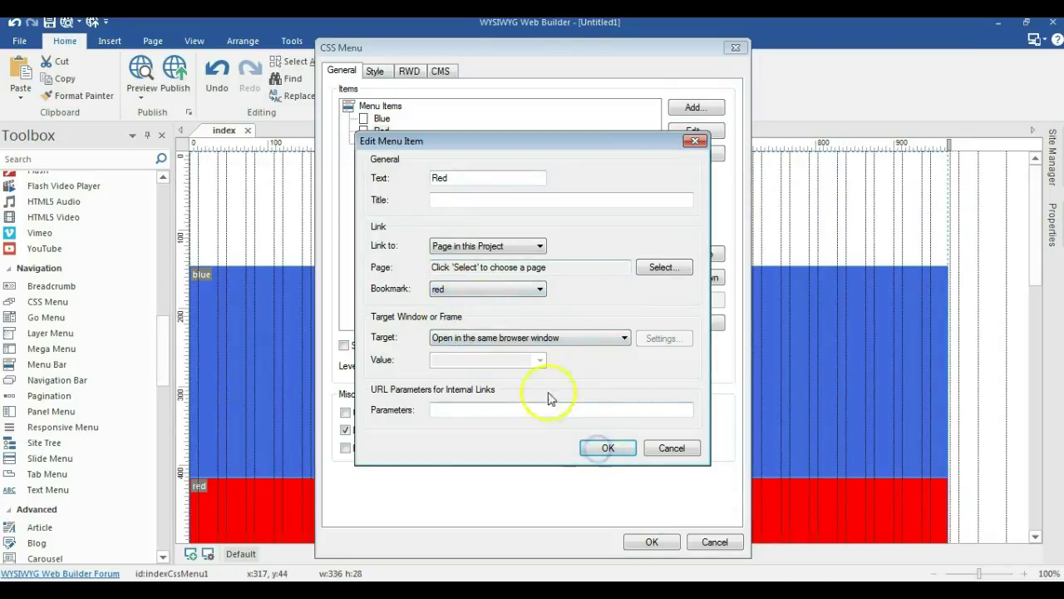
double_click(387, 143)
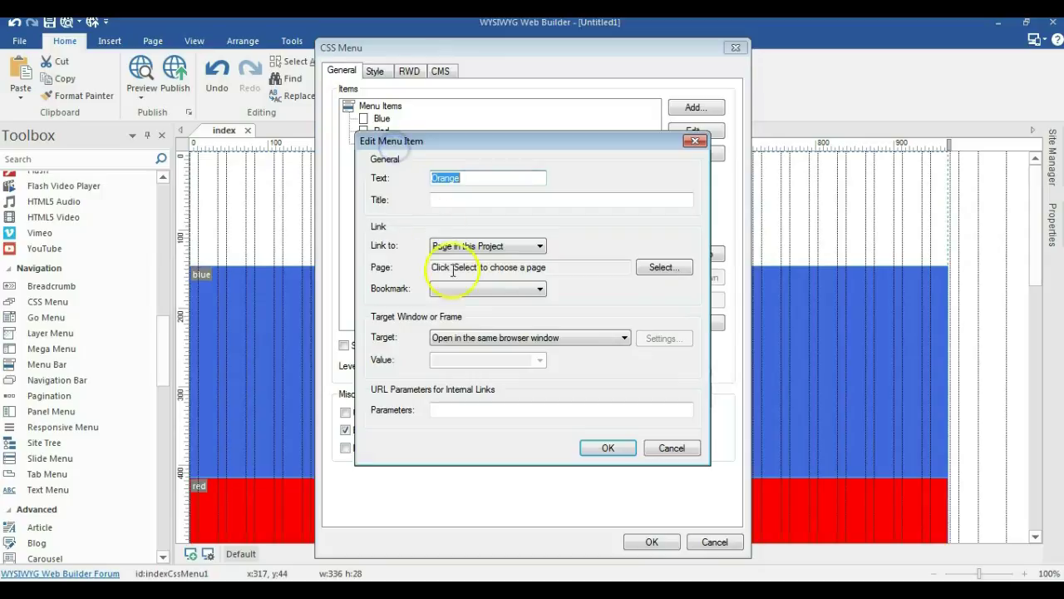
left_click(463, 291)
left_click(451, 324)
left_click(602, 446)
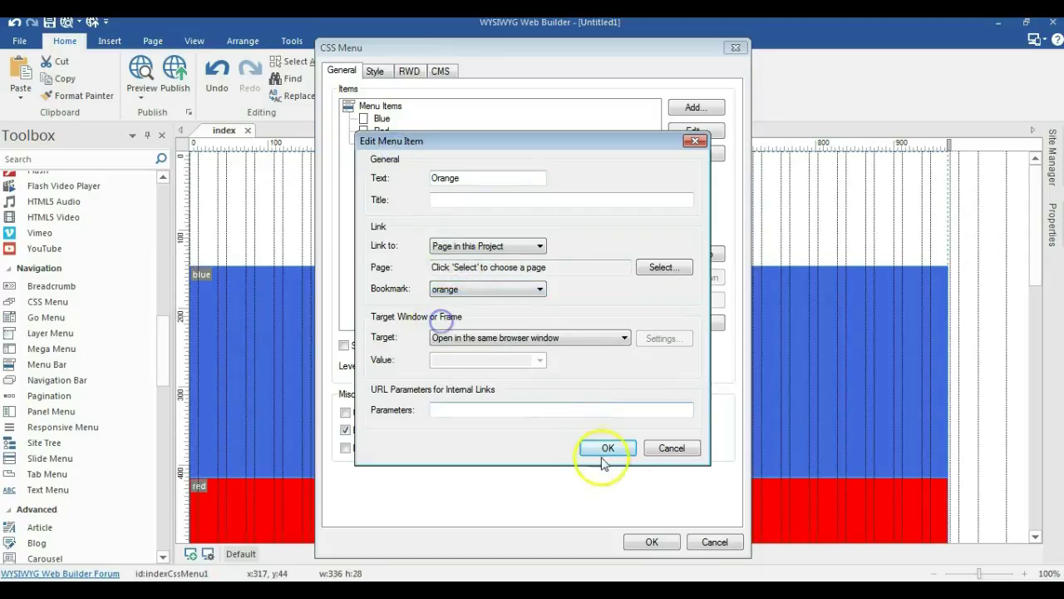
- Narrow the Blue/Red/Orange menu to 266 px and re-centre it horizontally on the page
left_click(649, 541)
left_click(516, 229)
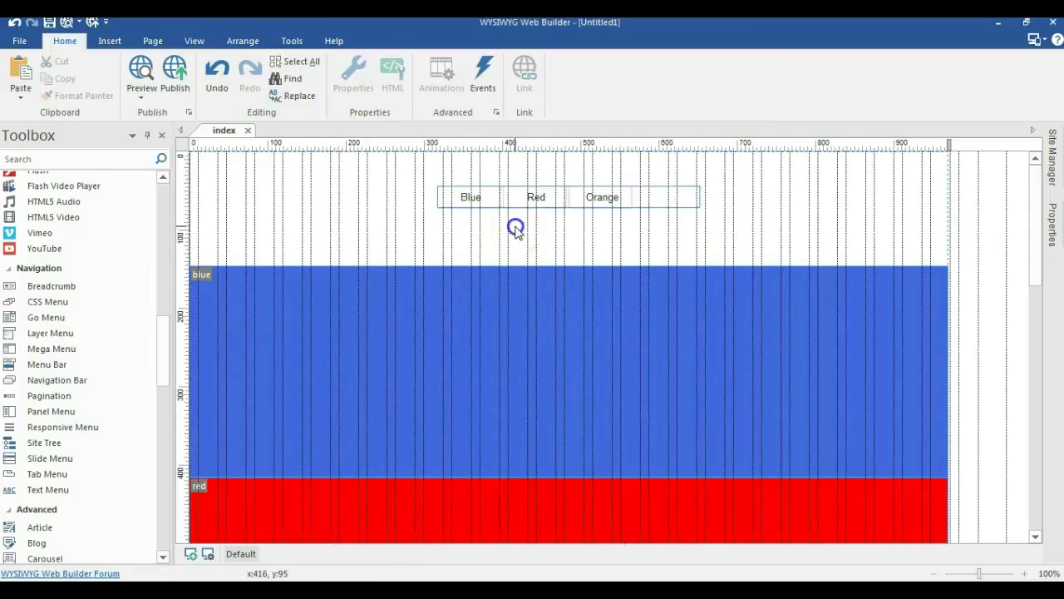
left_click(656, 203)
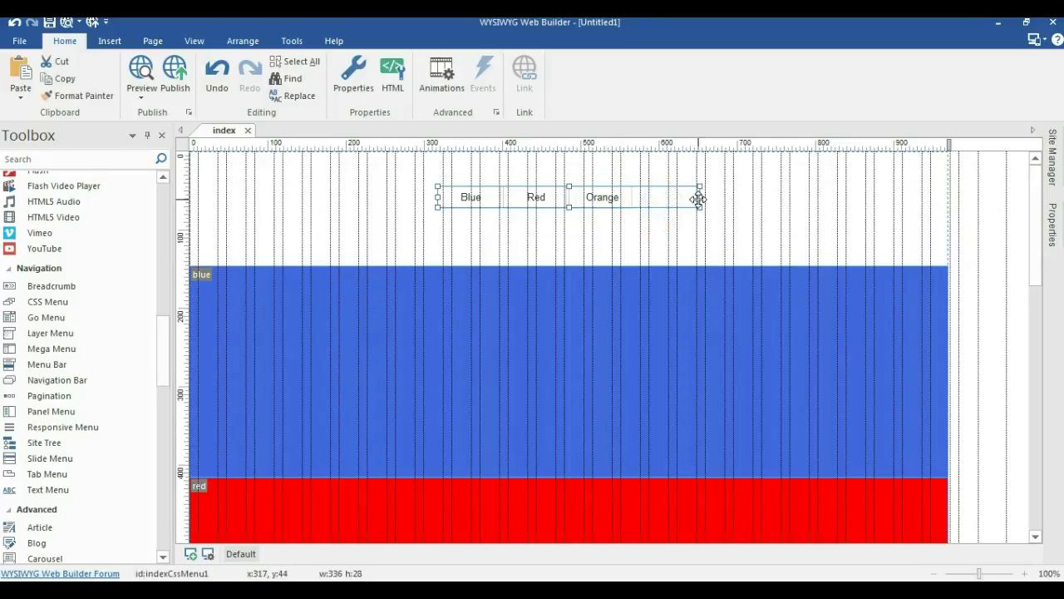
left_click_drag(700, 197, 646, 191)
right_click(577, 188)
left_click(742, 344)
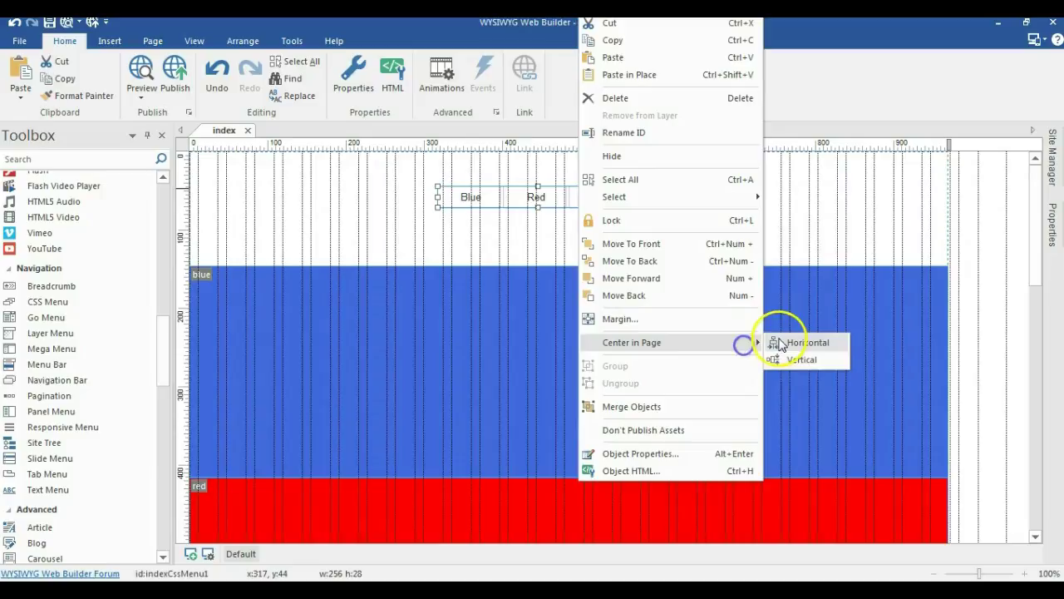
left_click(780, 345)
left_click(767, 240)
scroll(690, 234, "down", 1)
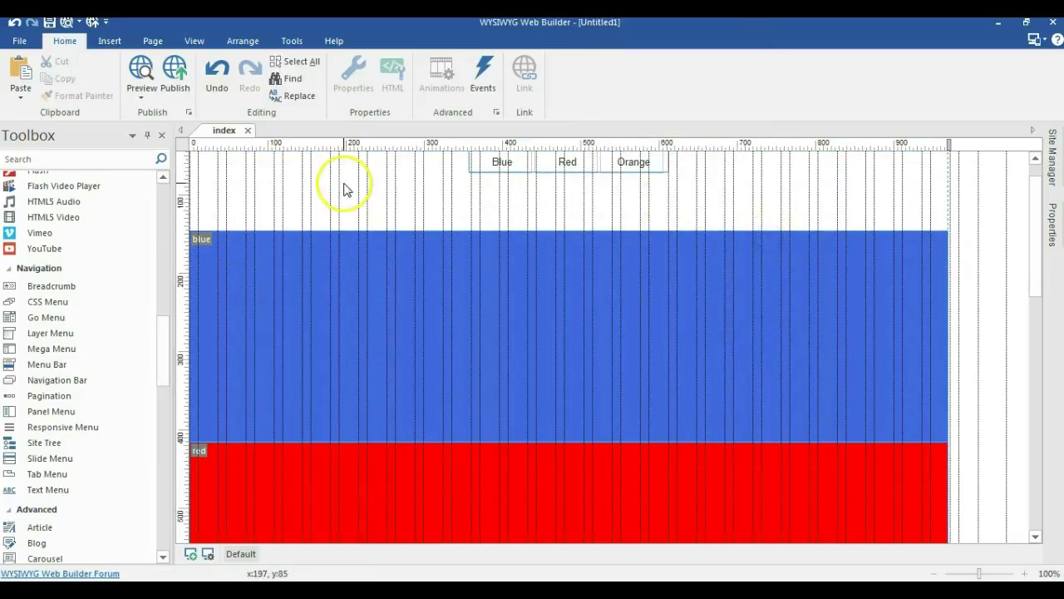
- Enable smooth scrolling in the blue and red layers' bookmark settings
double_click(349, 254)
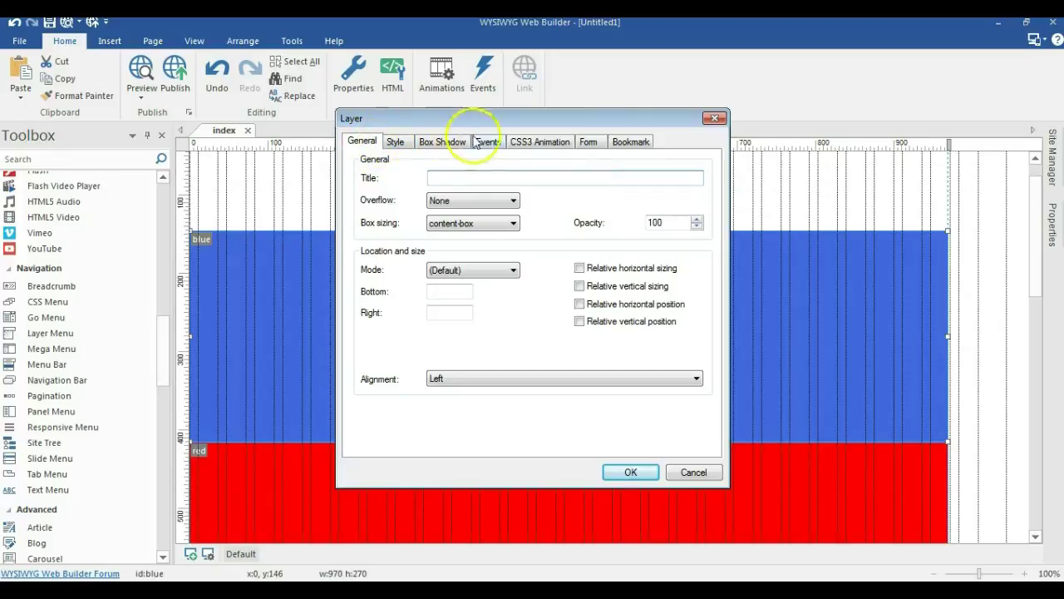
left_click(641, 143)
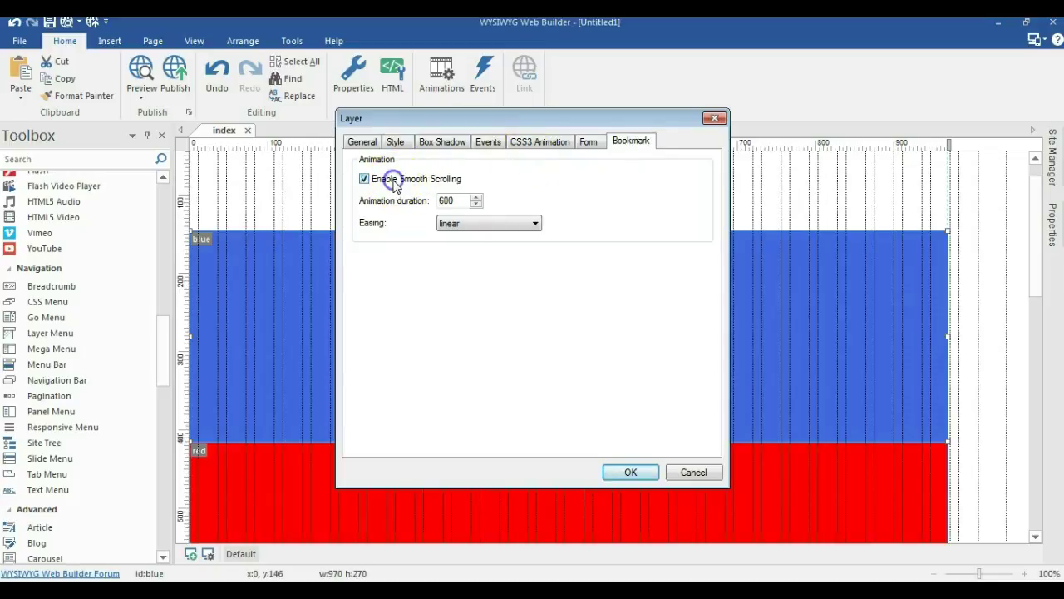
left_click(633, 473)
scroll(582, 414, "down", 3)
double_click(551, 368)
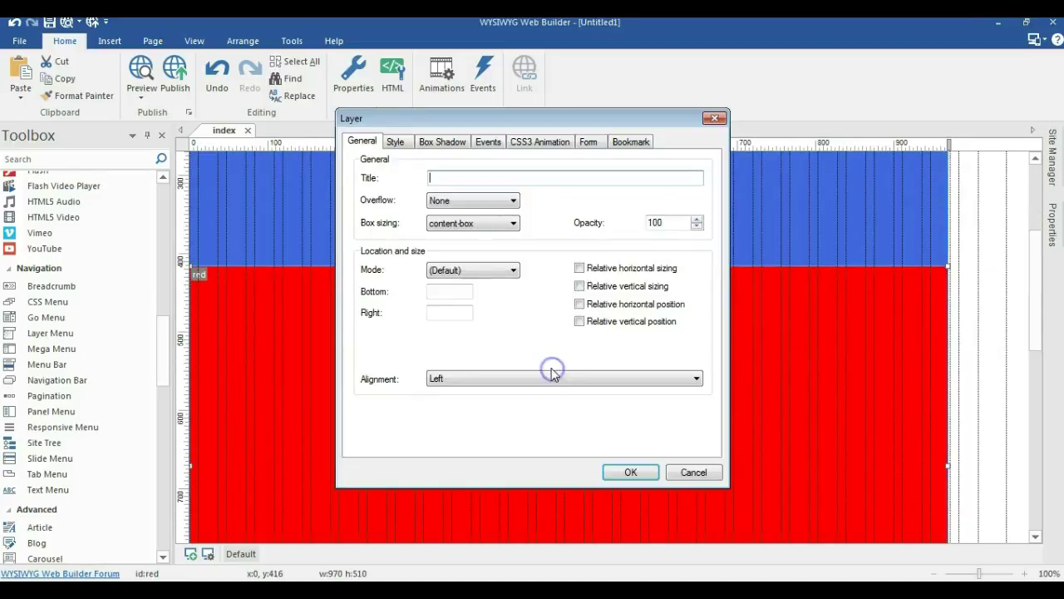
left_click(630, 143)
left_click(451, 177)
left_click(637, 474)
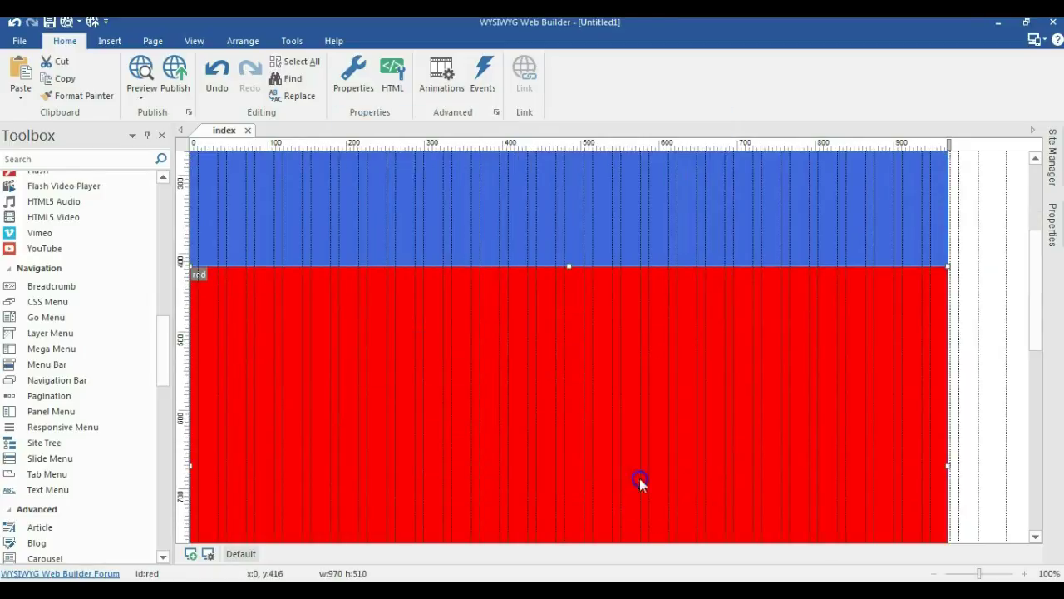
- Enable smooth scrolling in the orange layer's bookmark settings
scroll(618, 430, "down", 4)
double_click(589, 432)
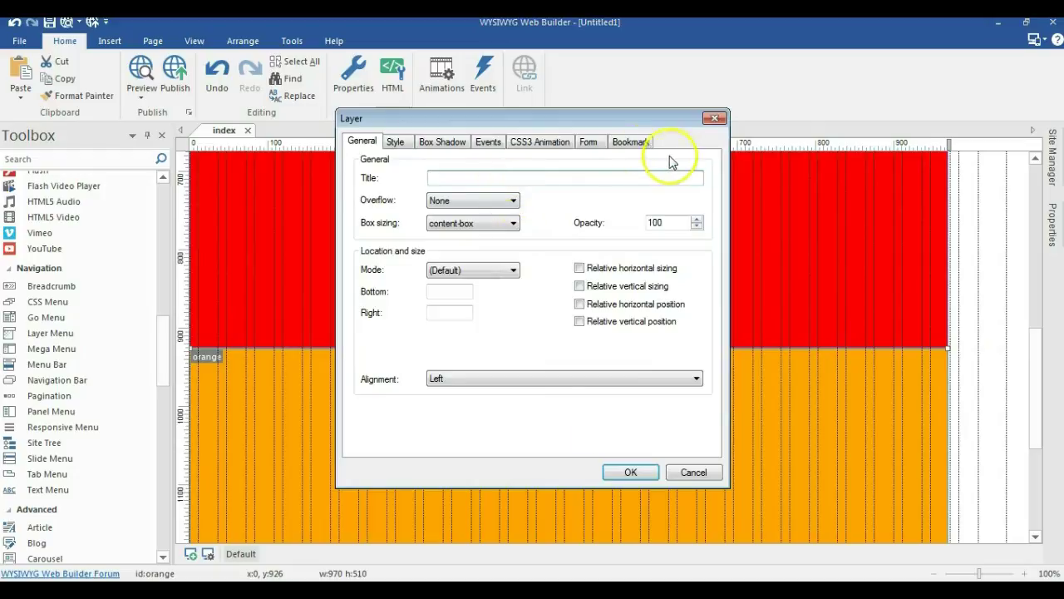
left_click(630, 142)
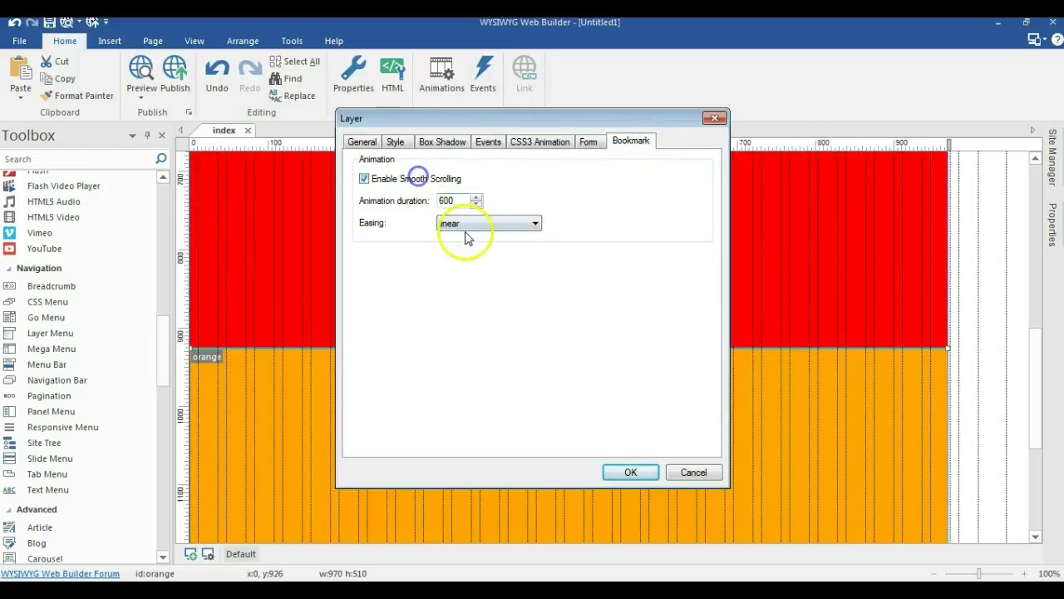
left_click(625, 472)
scroll(674, 417, "up", 3)
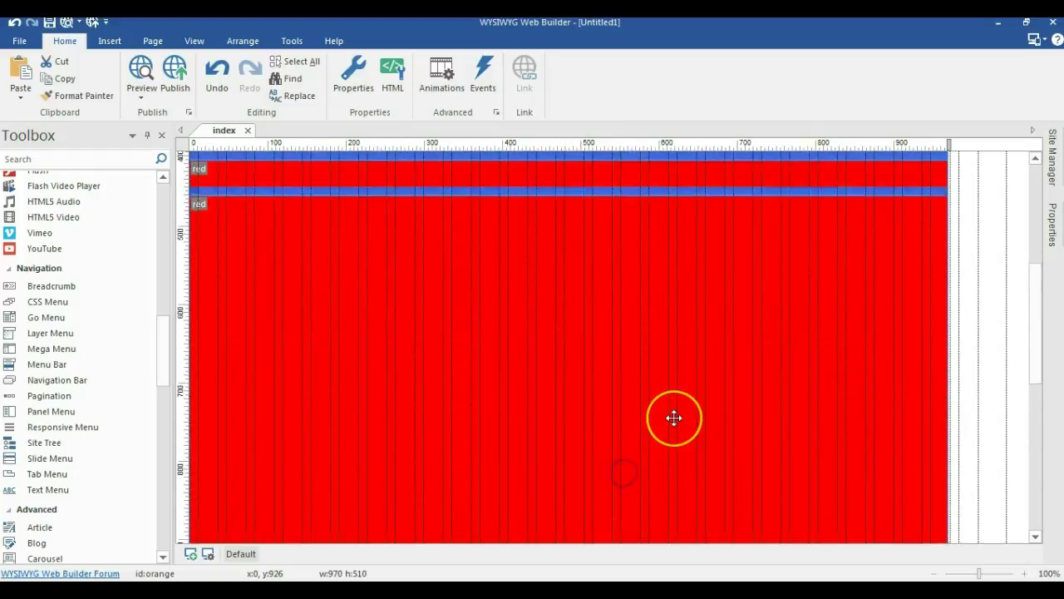
scroll(673, 417, "up", 4)
left_click(746, 261)
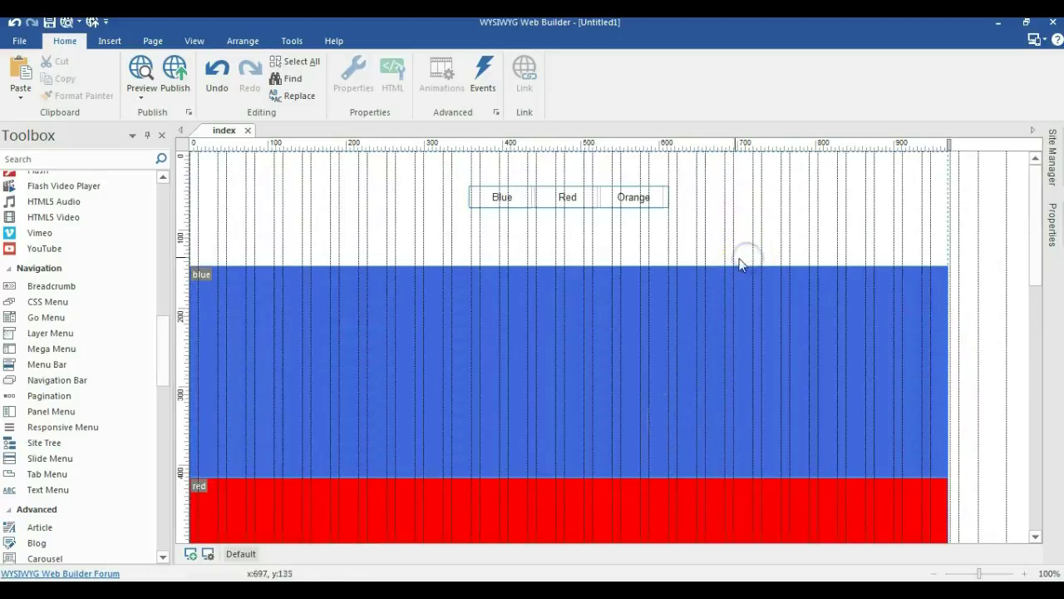
- Lengthen the blue layer by dragging its bottom edge further down the page
scroll(709, 246, "down", 1)
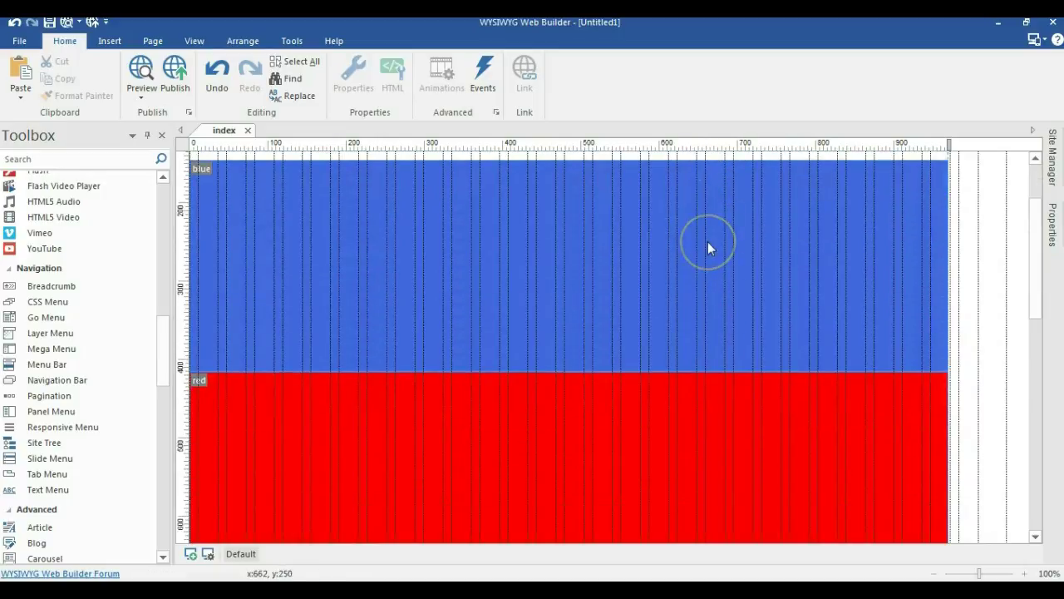
scroll(709, 246, "up", 1)
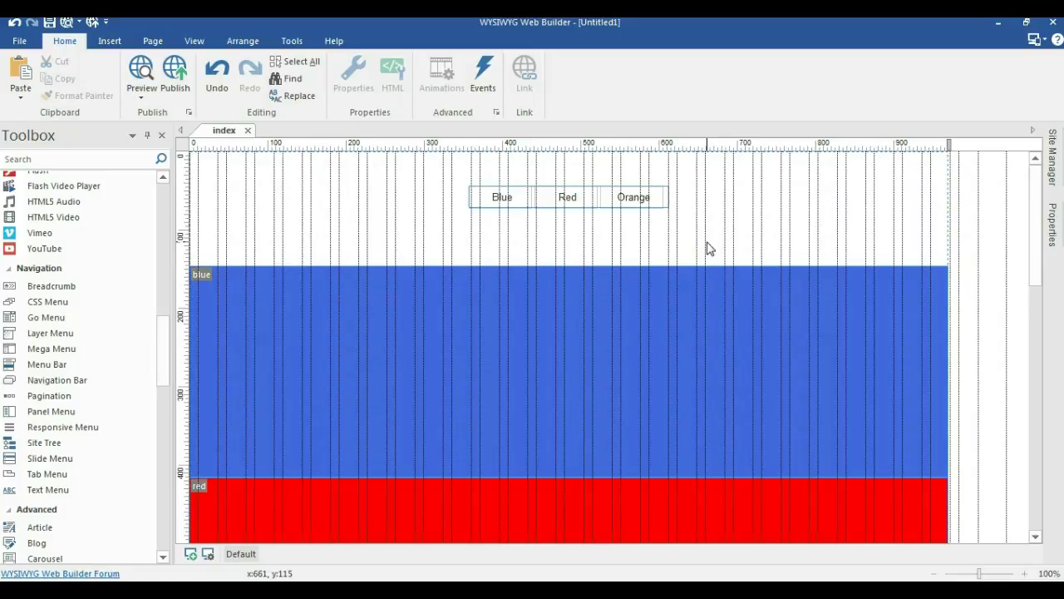
scroll(709, 246, "down", 2)
left_click(694, 252)
scroll(693, 252, "down", 1)
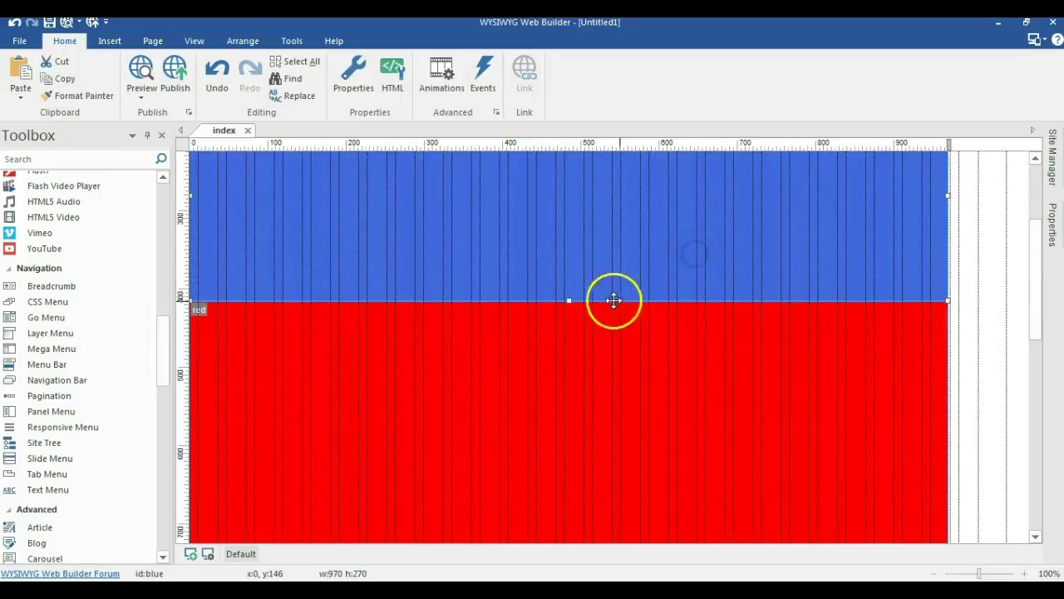
left_click_drag(613, 299, 588, 435)
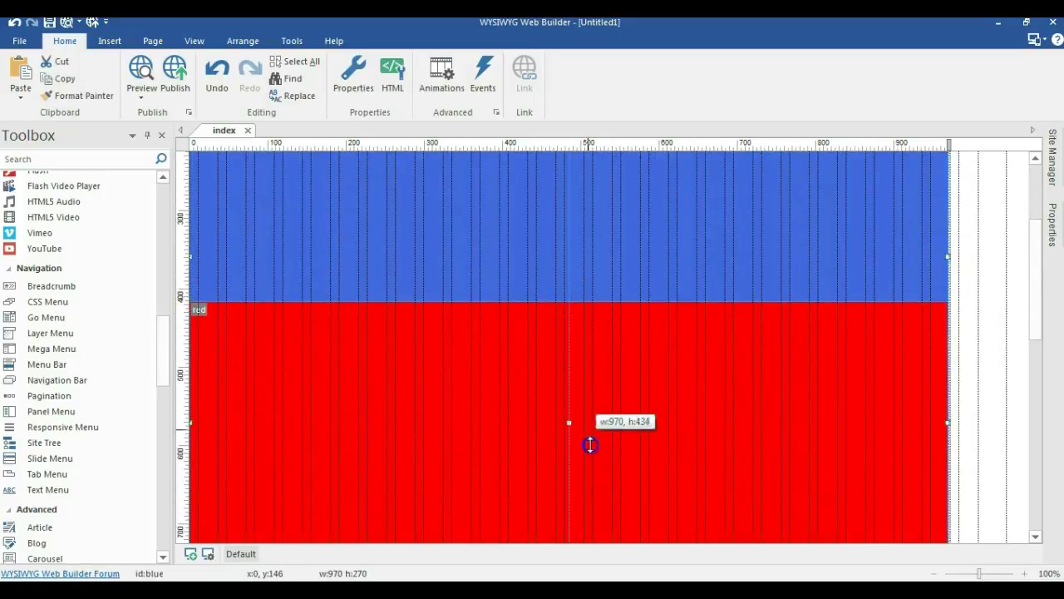
- Move the red layer down so it sits directly below the blue layer
left_click(582, 344)
scroll(589, 339, "down", 2)
left_click_drag(589, 339, 555, 511)
left_click(620, 318)
scroll(622, 303, "down", 3)
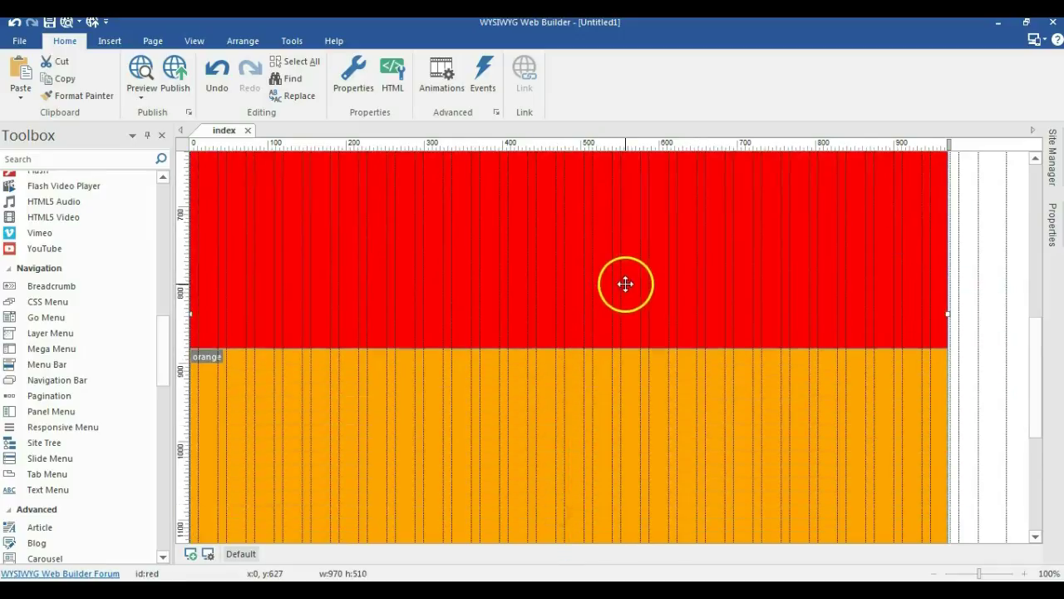
- Move the orange layer down so it sits directly below the red layer
left_click(976, 399)
scroll(939, 415, "down", 1)
left_click_drag(904, 414, 815, 526)
left_click(971, 342)
scroll(972, 345, "up", 8)
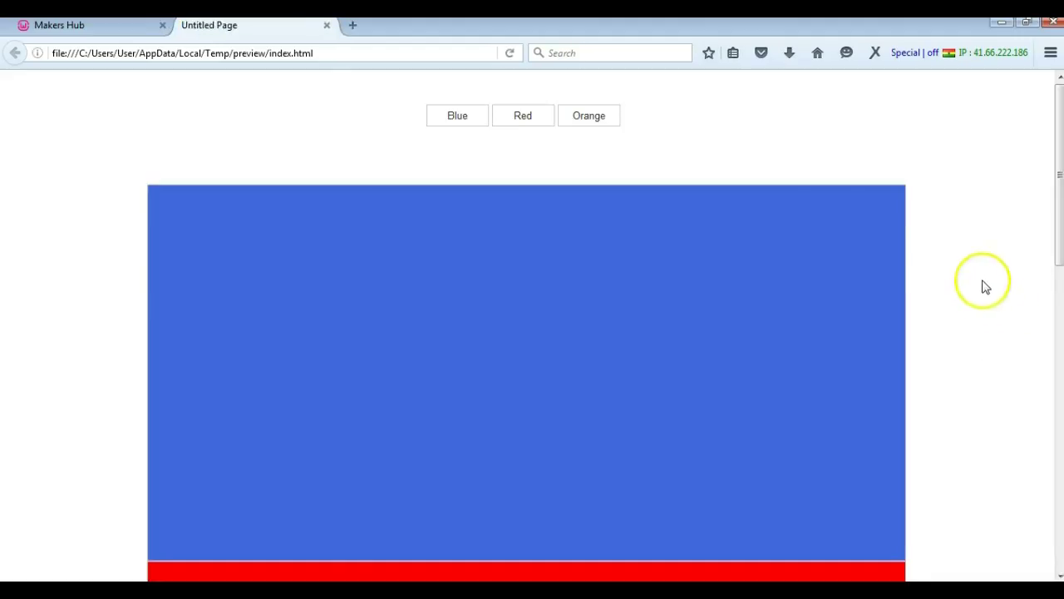
- In the Firefox preview, click the Blue, Red and Orange menu items to test smooth scrolling
left_click(462, 115)
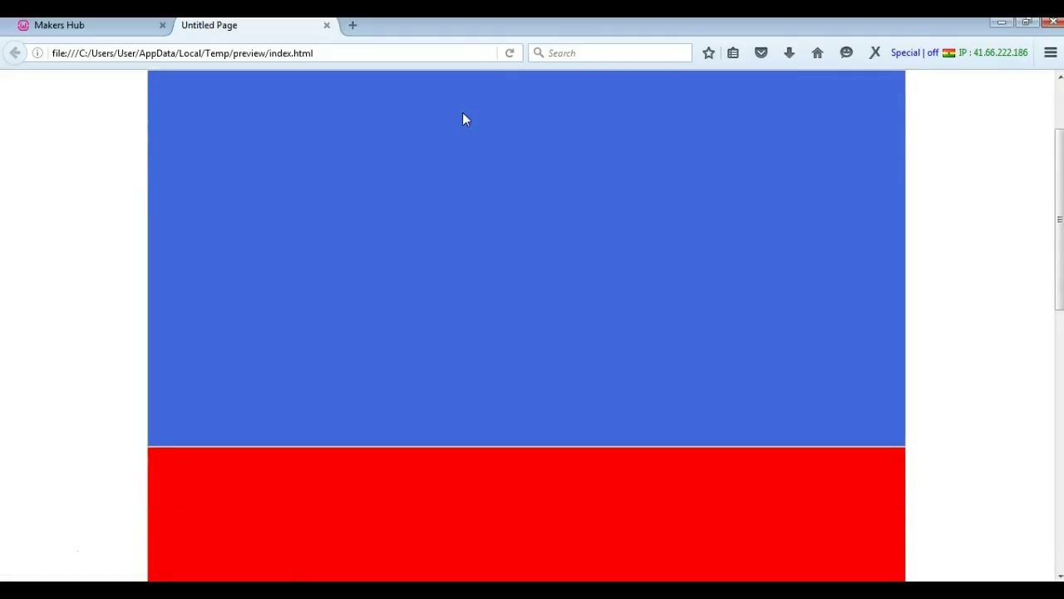
scroll(389, 217, "up", 2)
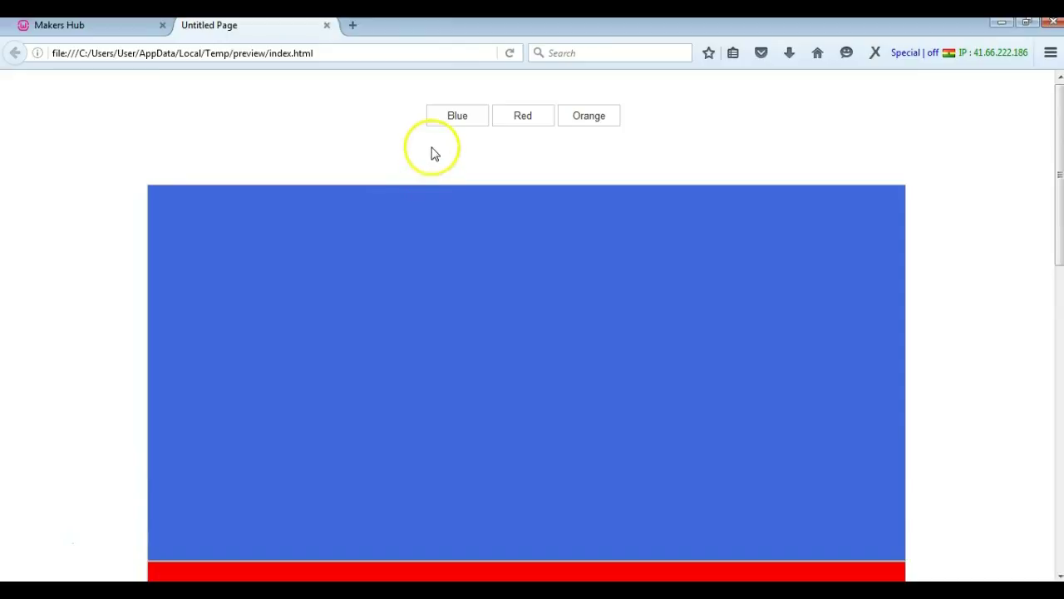
left_click(455, 123)
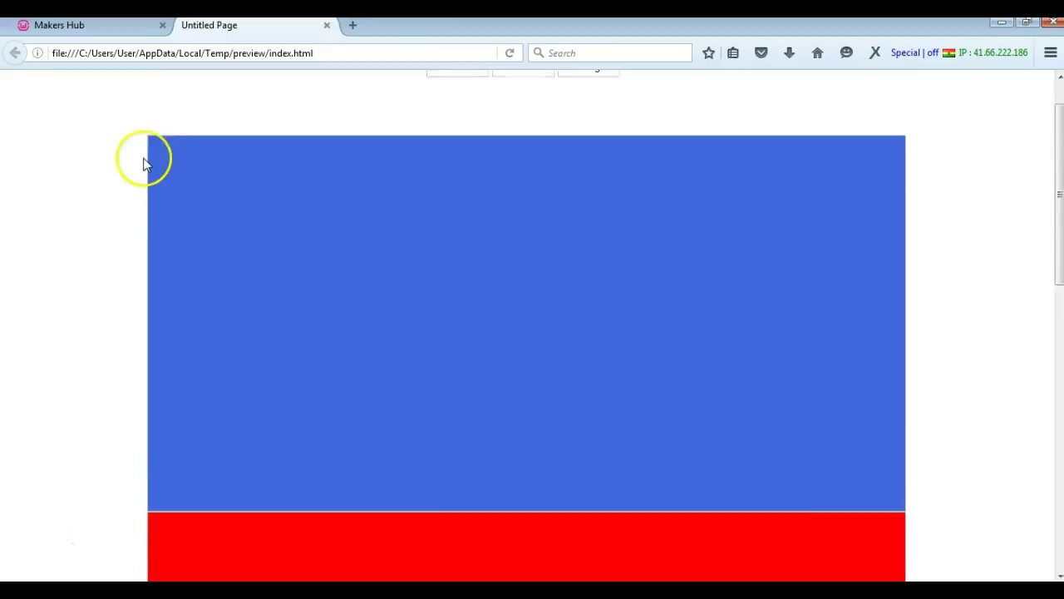
scroll(142, 161, "up", 2)
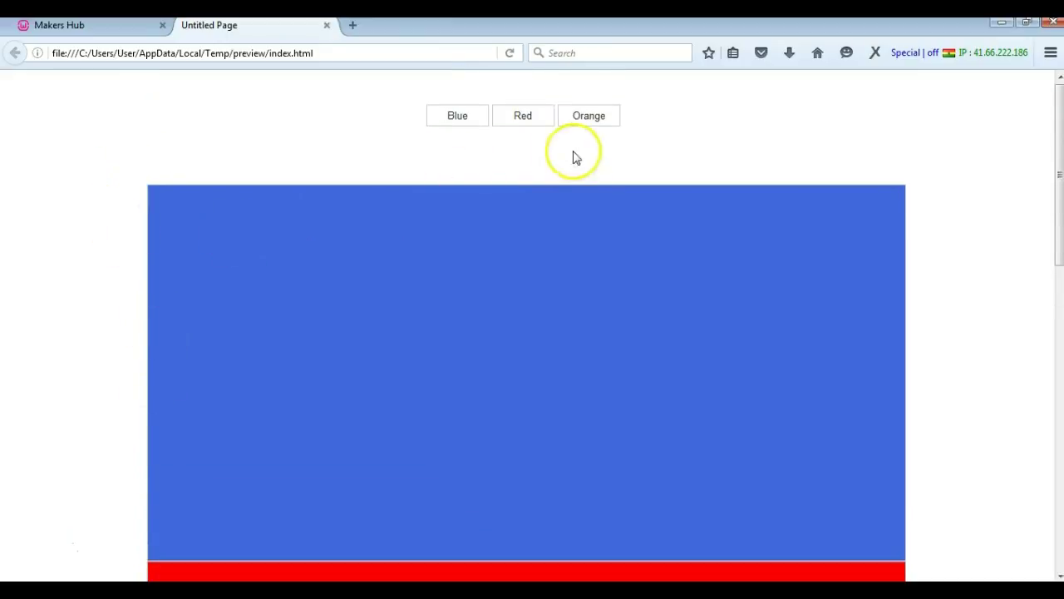
left_click(540, 123)
scroll(862, 212, "up", 5)
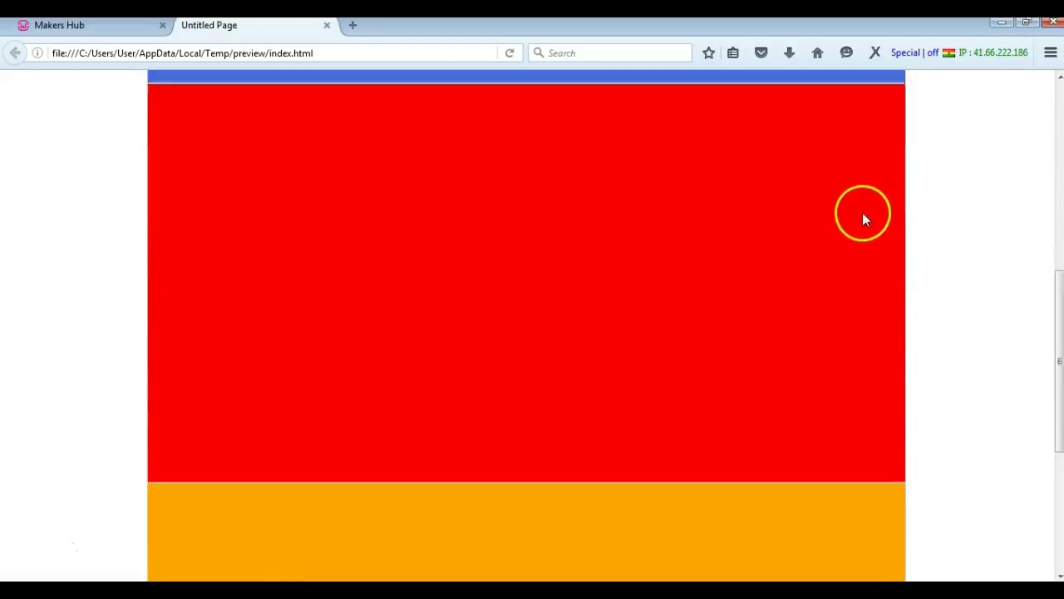
left_click(616, 118)
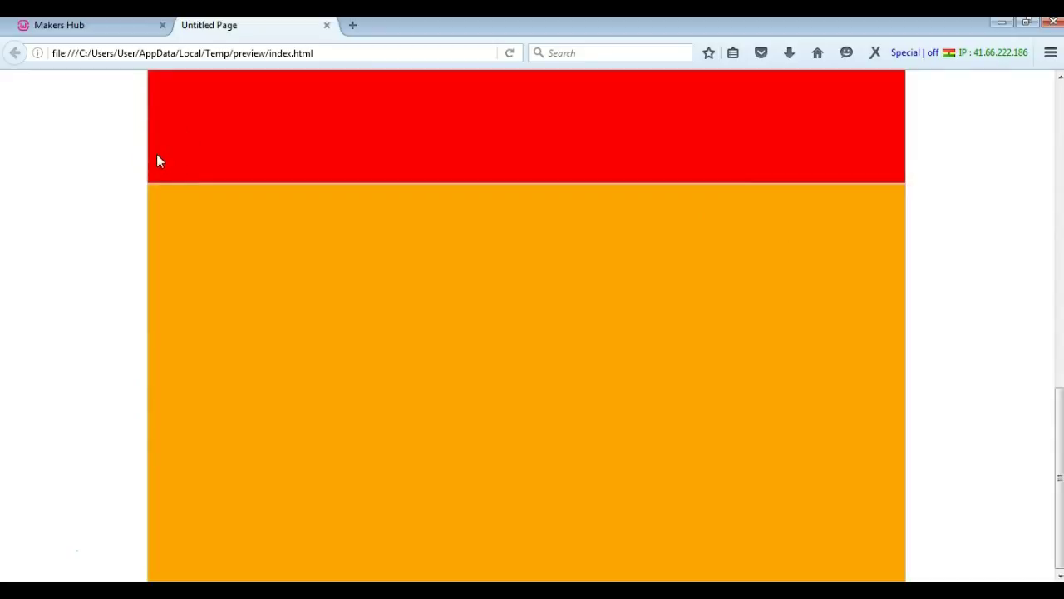
scroll(235, 175, "up", 5)
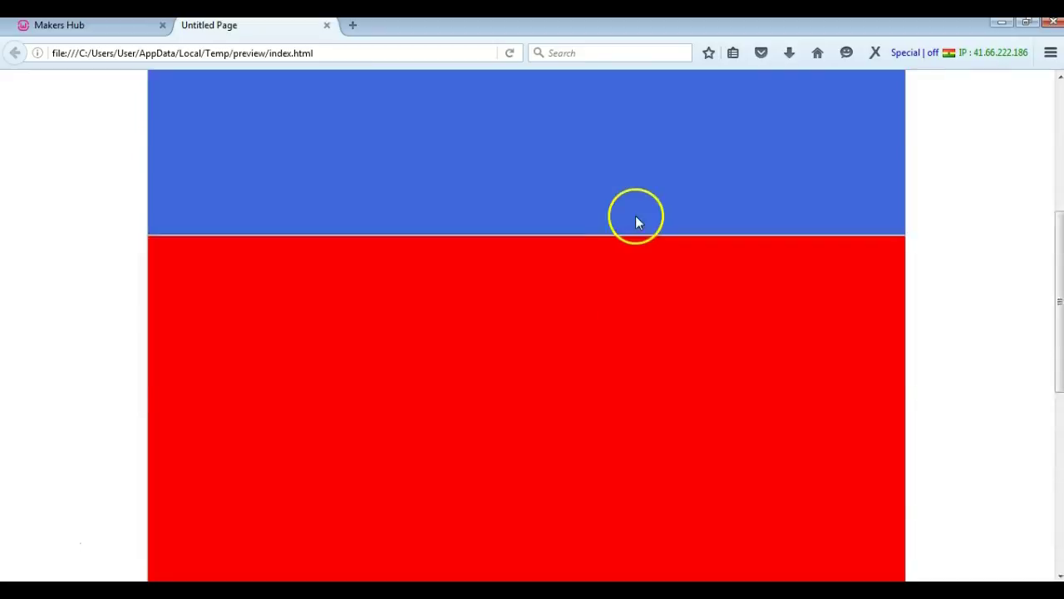